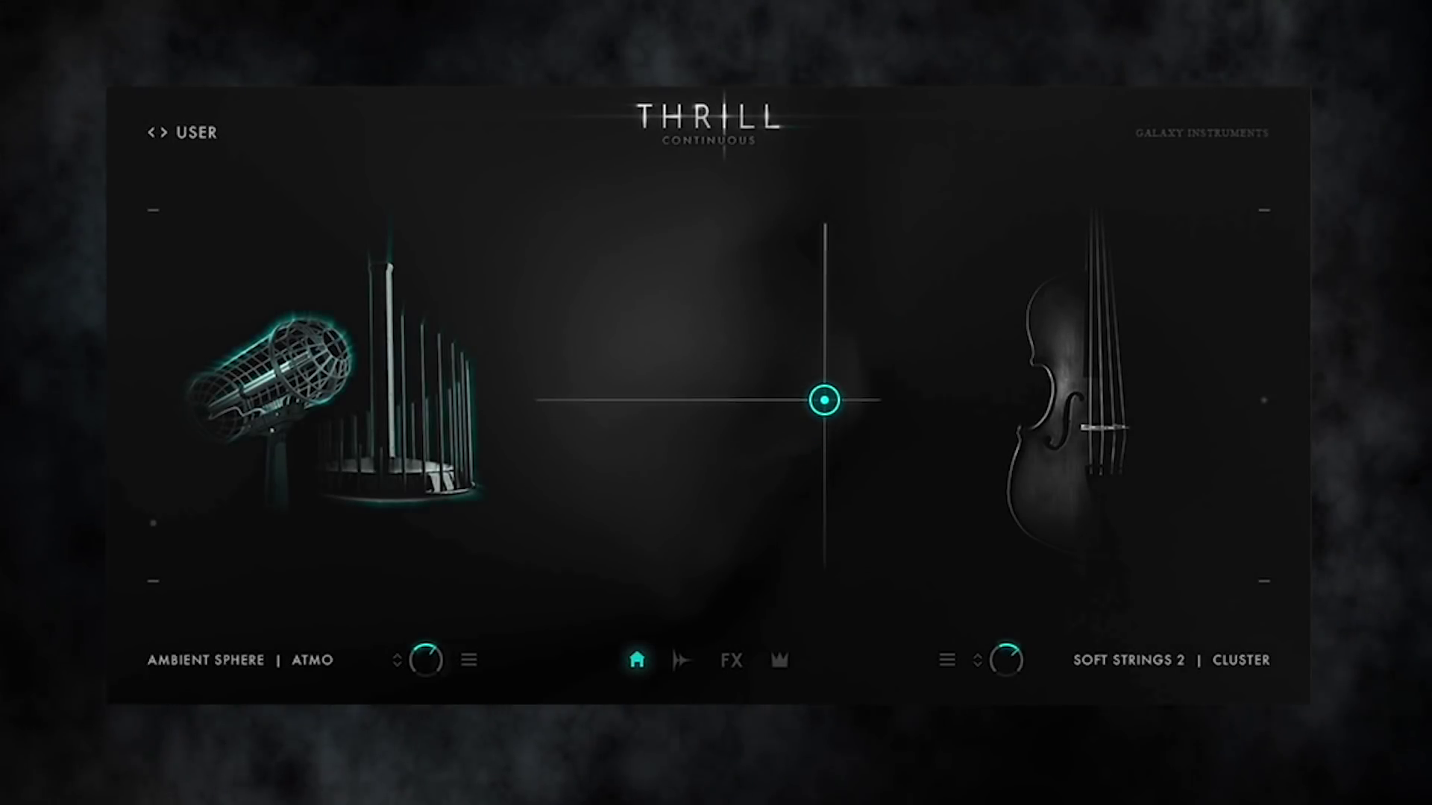
# Open the layer edit view and browse the first Atmo layer's Sources list
pyautogui.click(673, 662)
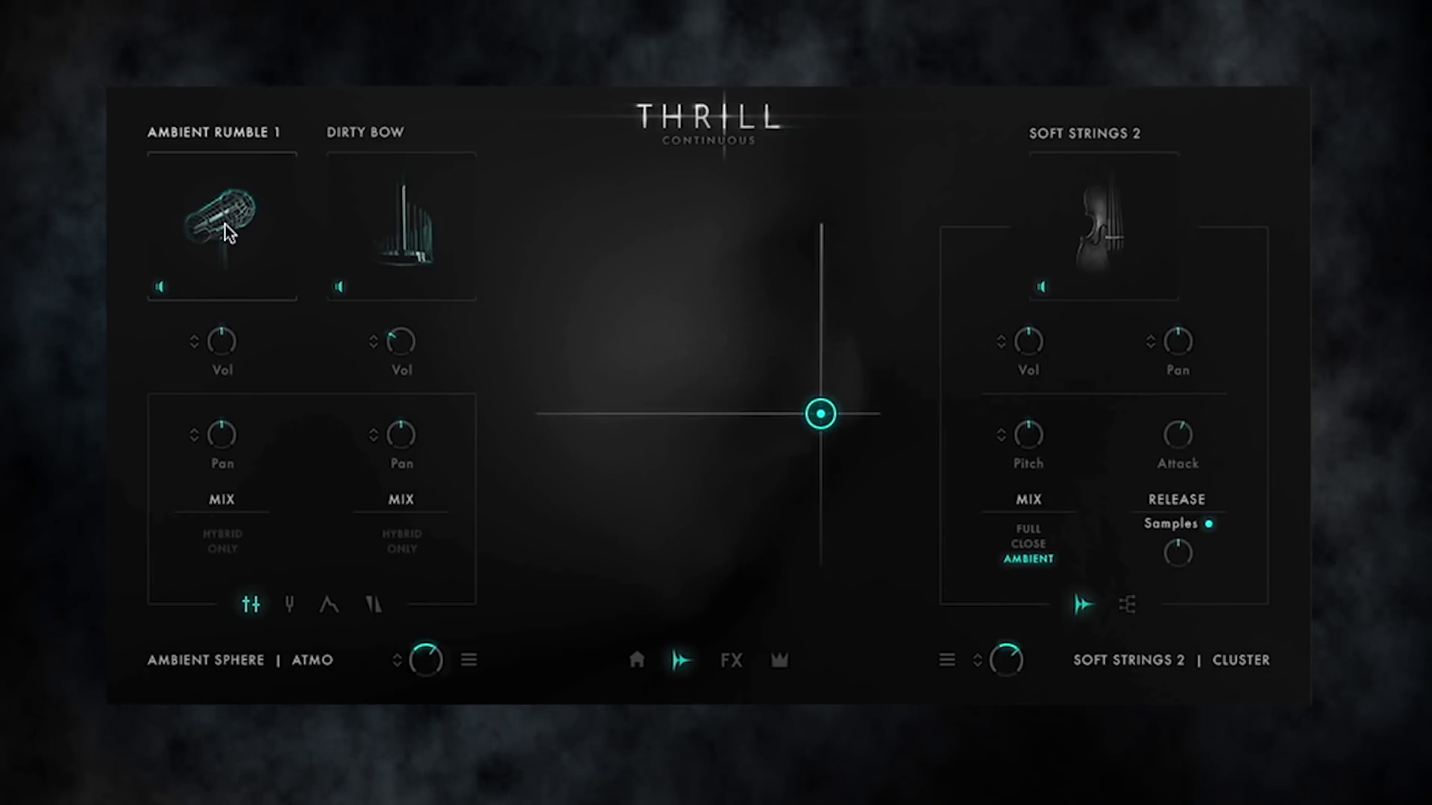
pyautogui.click(248, 212)
pyautogui.moveTo(1251, 228); pyautogui.dragTo(1250, 462)
pyautogui.scroll(-5, 1250, 463)
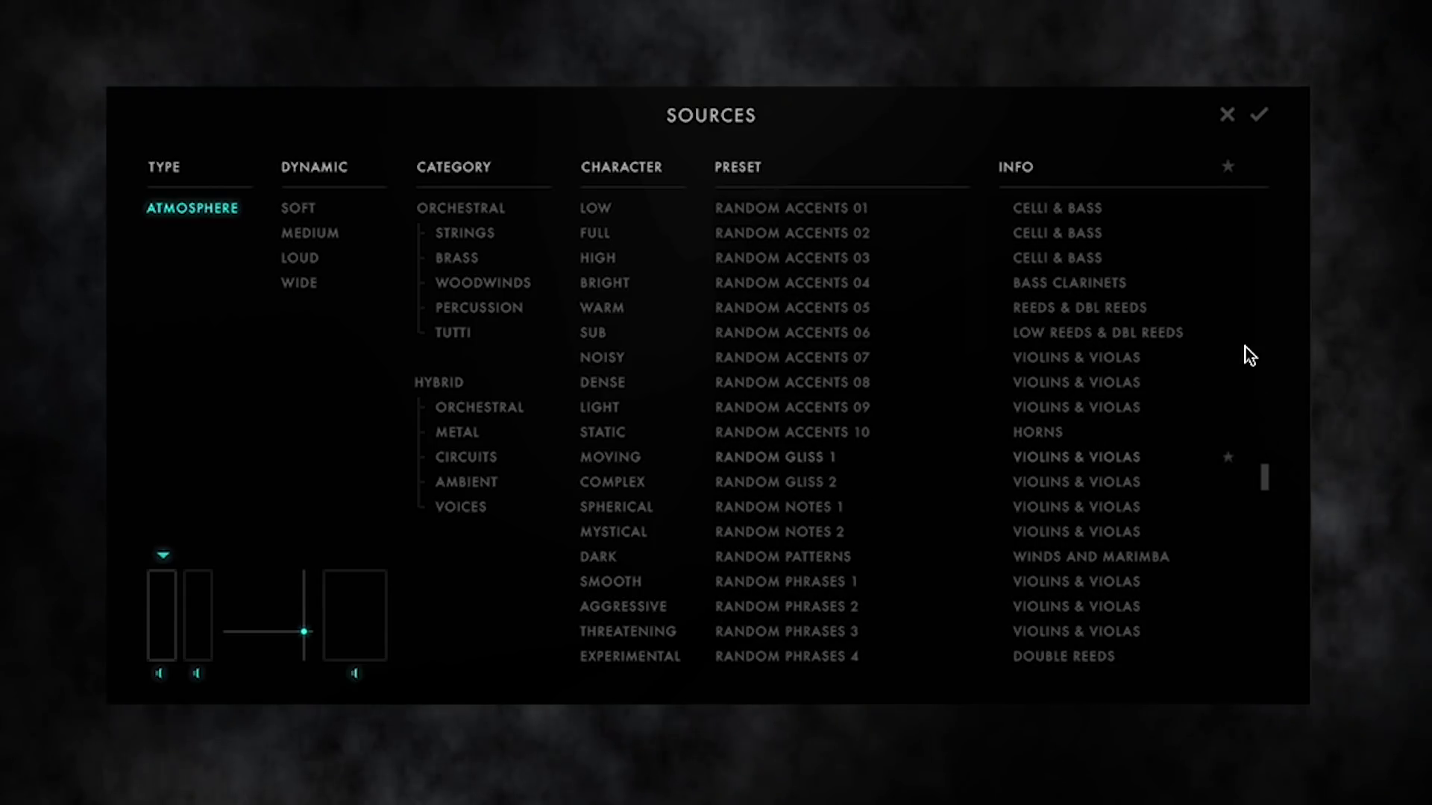
pyautogui.click(1227, 115)
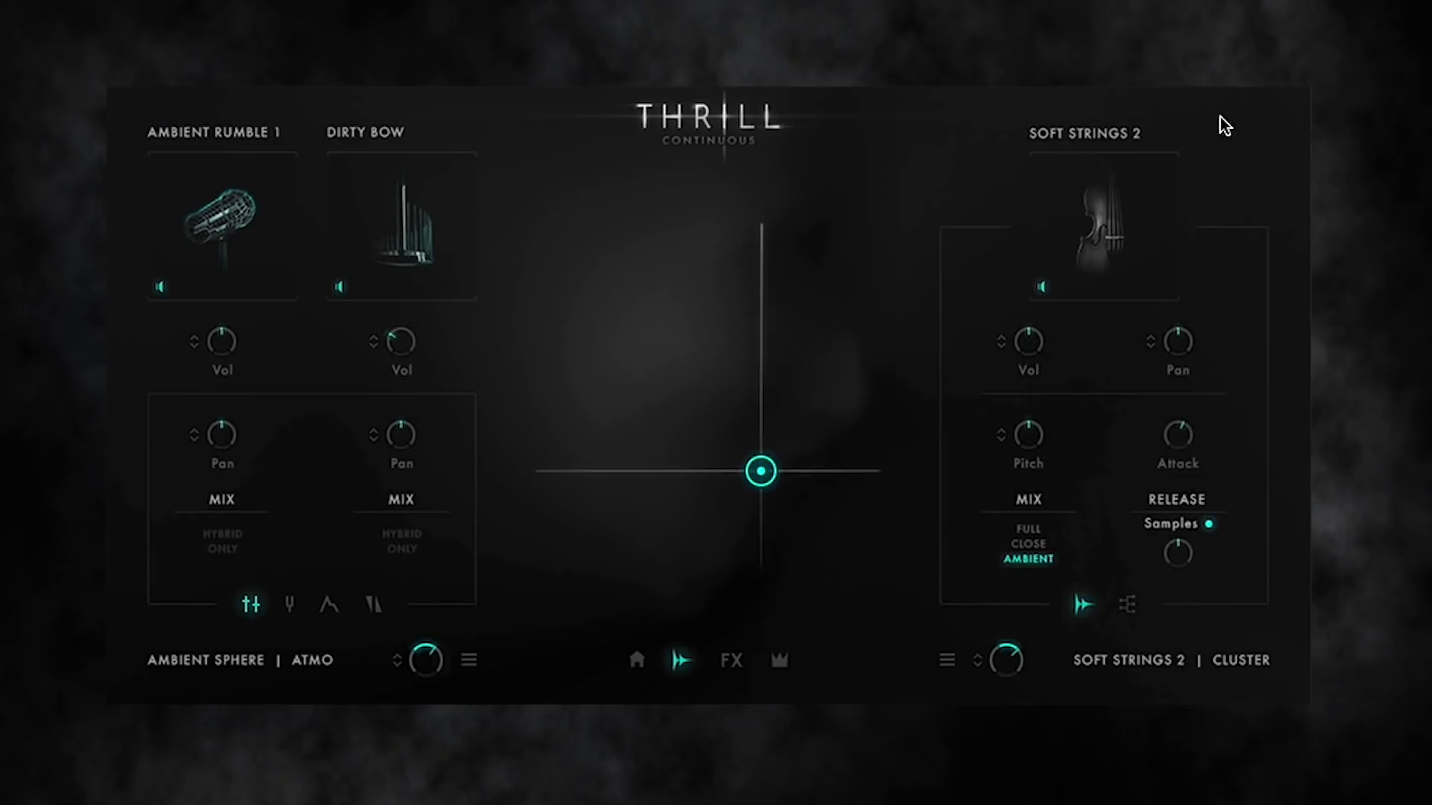
# Check the Atmo Spread and Cluster voice views, then turn up the Atmo Drive effect
pyautogui.click(289, 607)
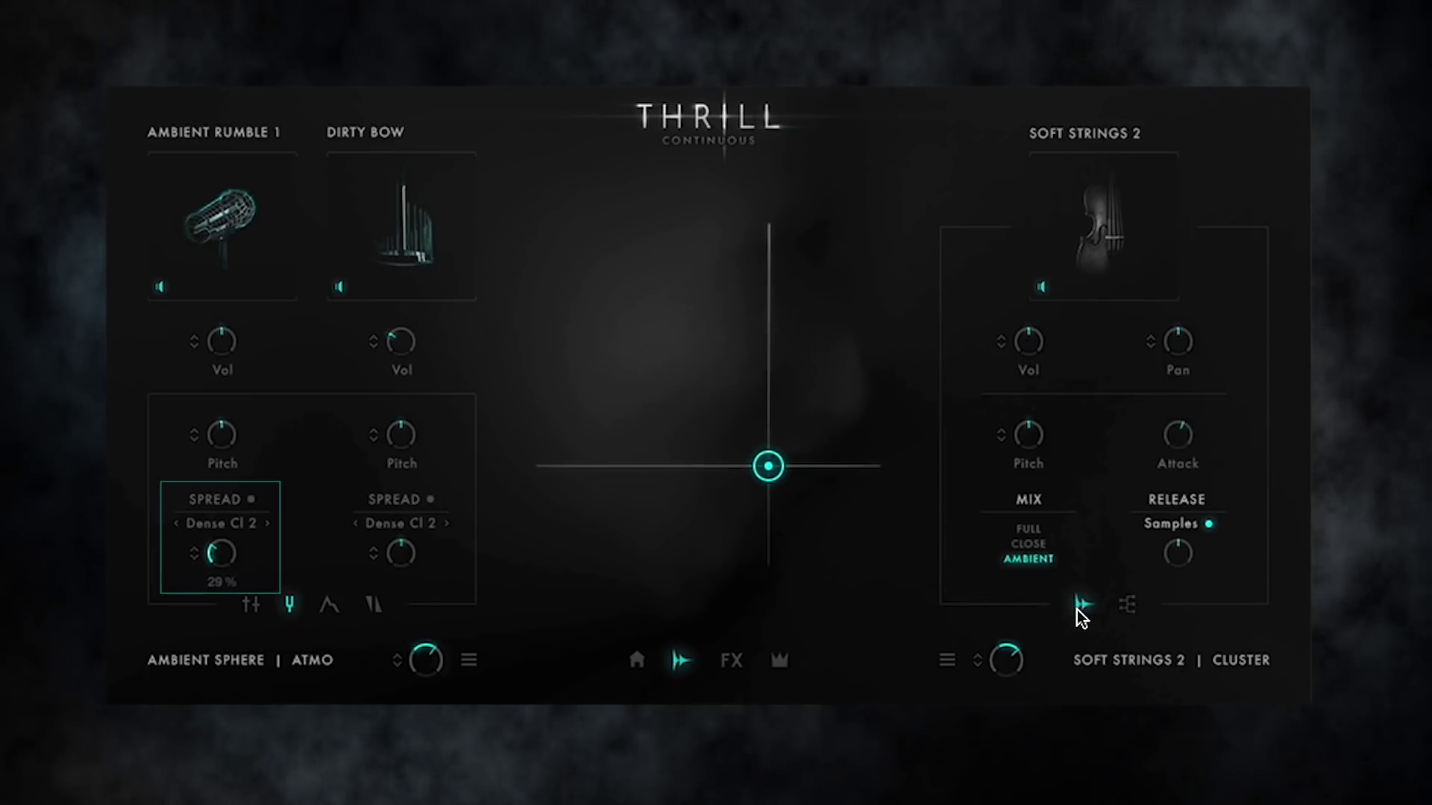
pyautogui.click(1120, 607)
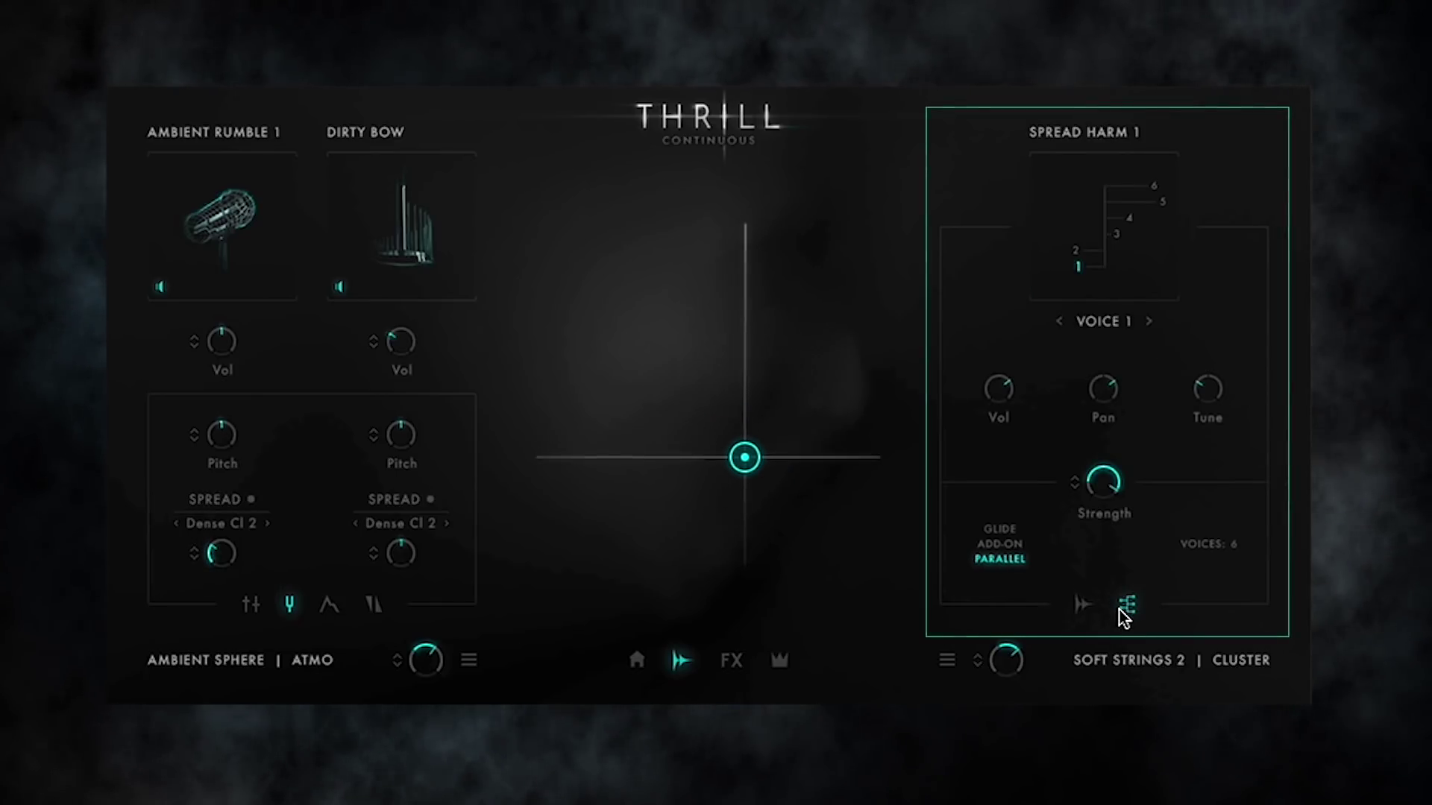
pyautogui.click(731, 660)
pyautogui.moveTo(375, 411); pyautogui.dragTo(393, 365)
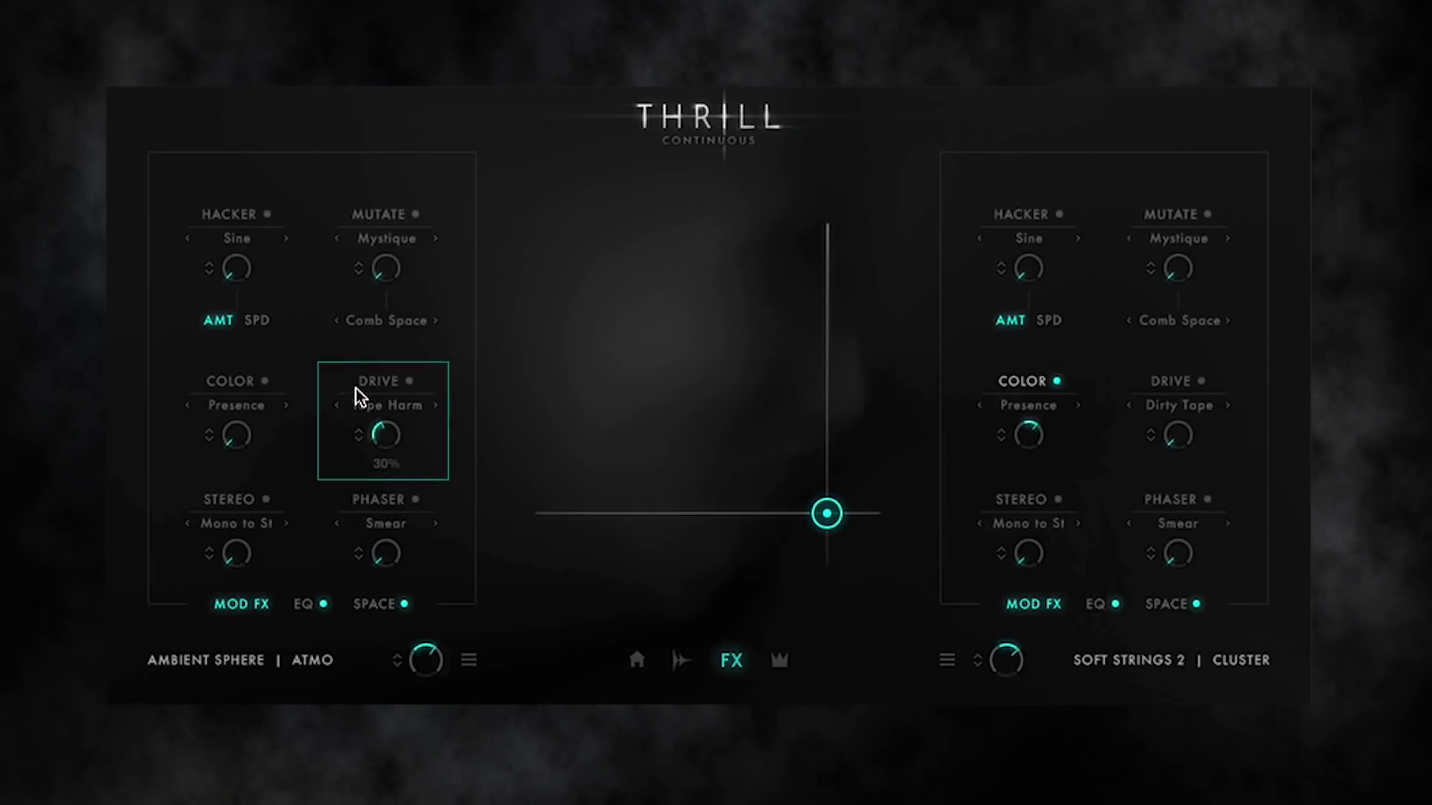
# Review the Atmo and Cluster Space reverbs and master EQ/XY, then return to the layer view
pyautogui.click(372, 602)
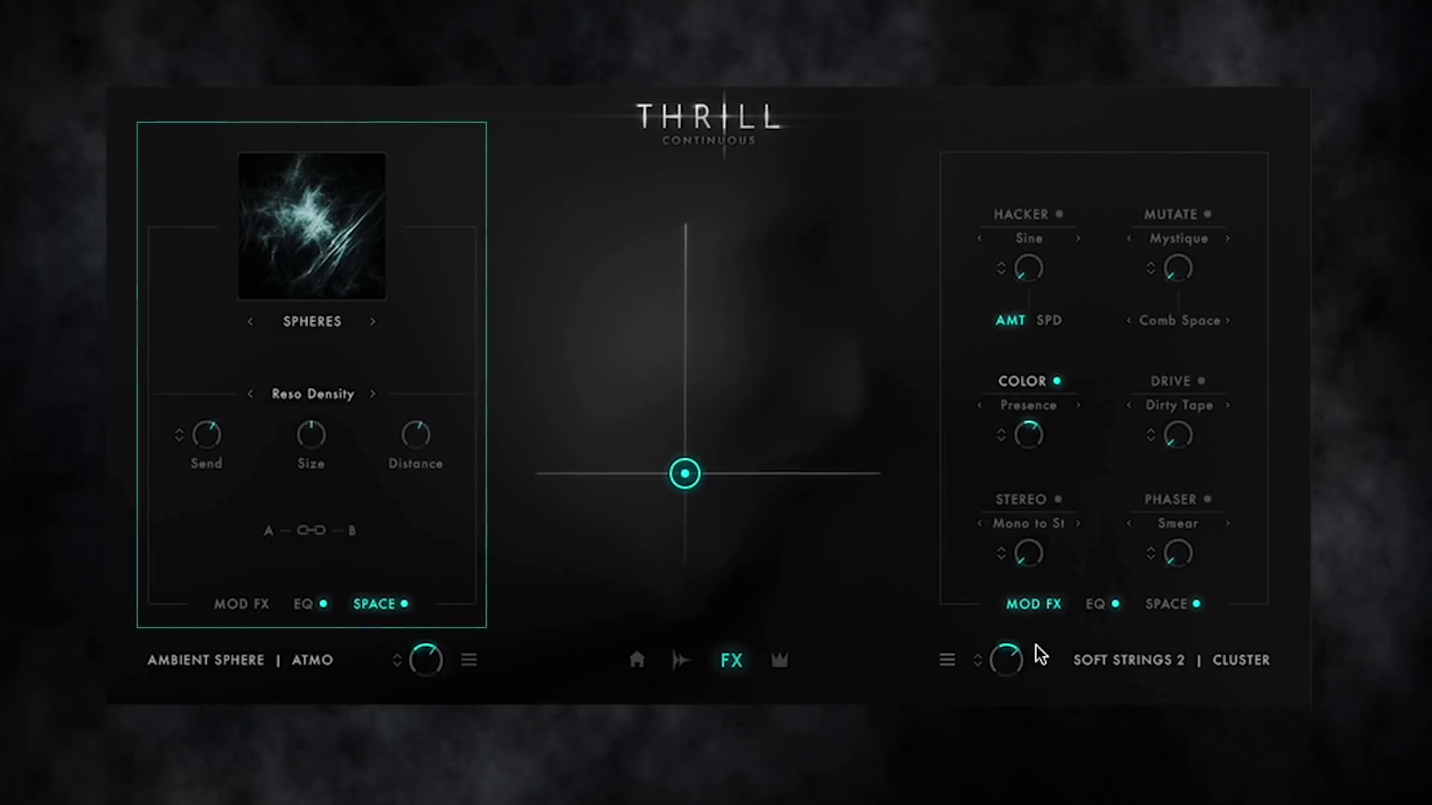
pyautogui.click(1165, 604)
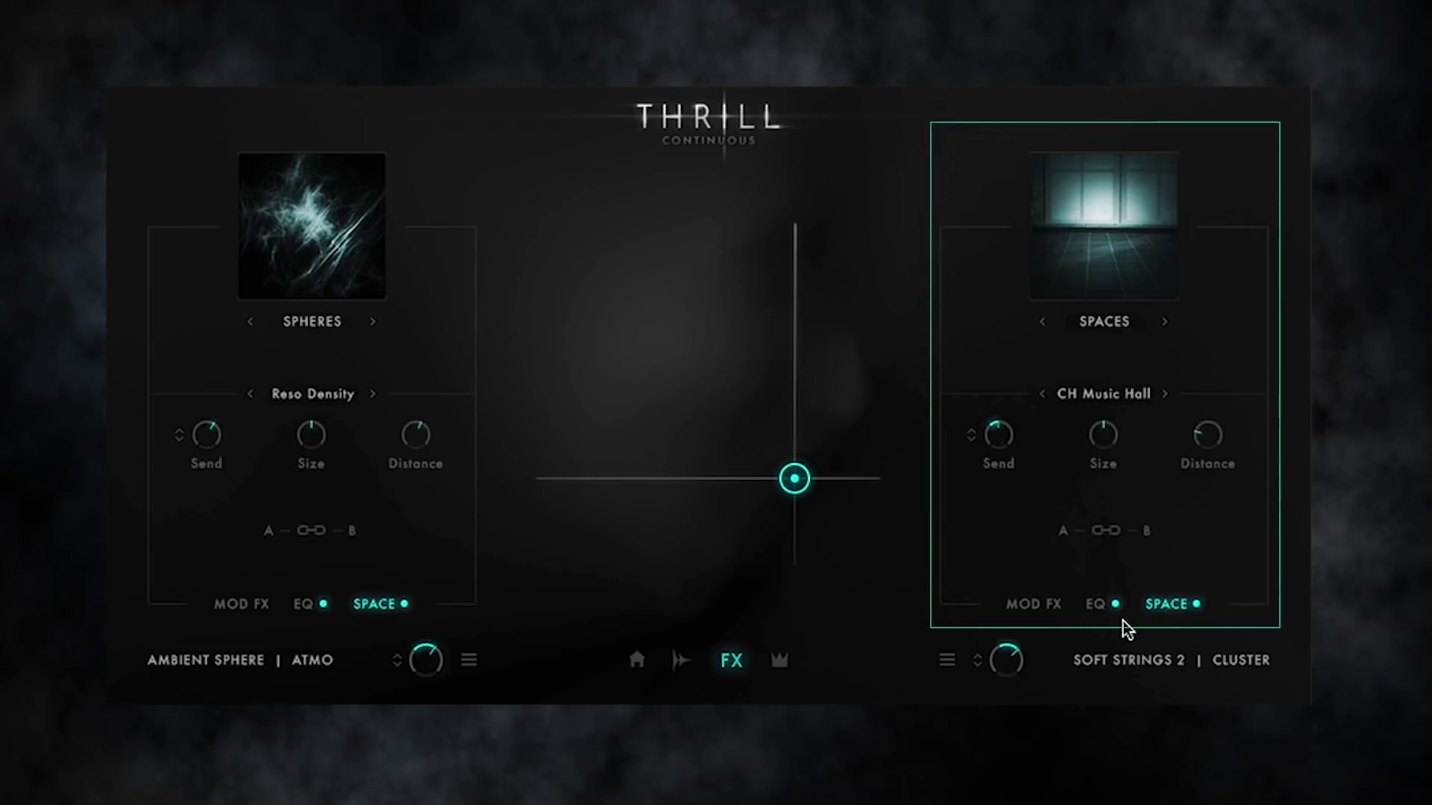
pyautogui.click(776, 663)
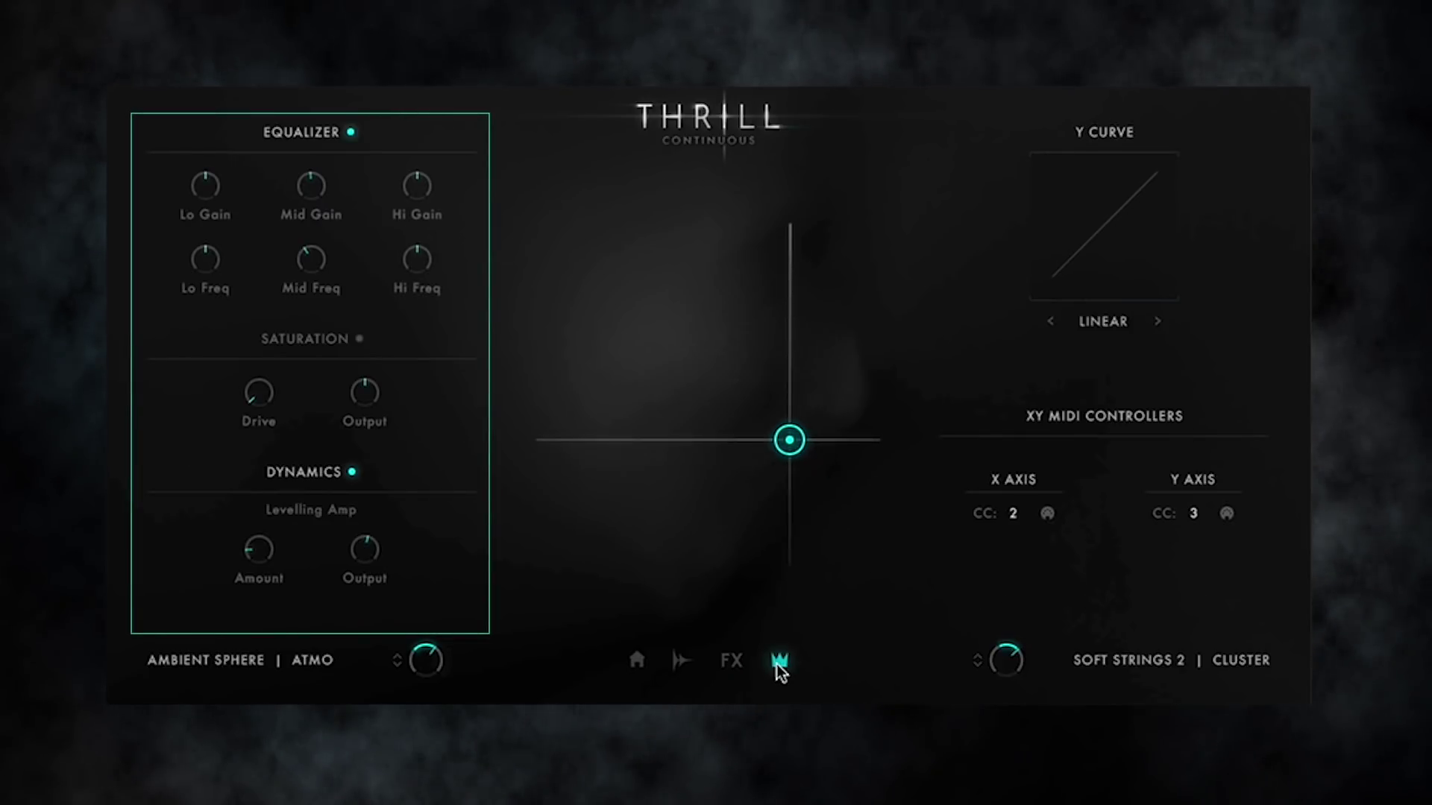
pyautogui.click(680, 663)
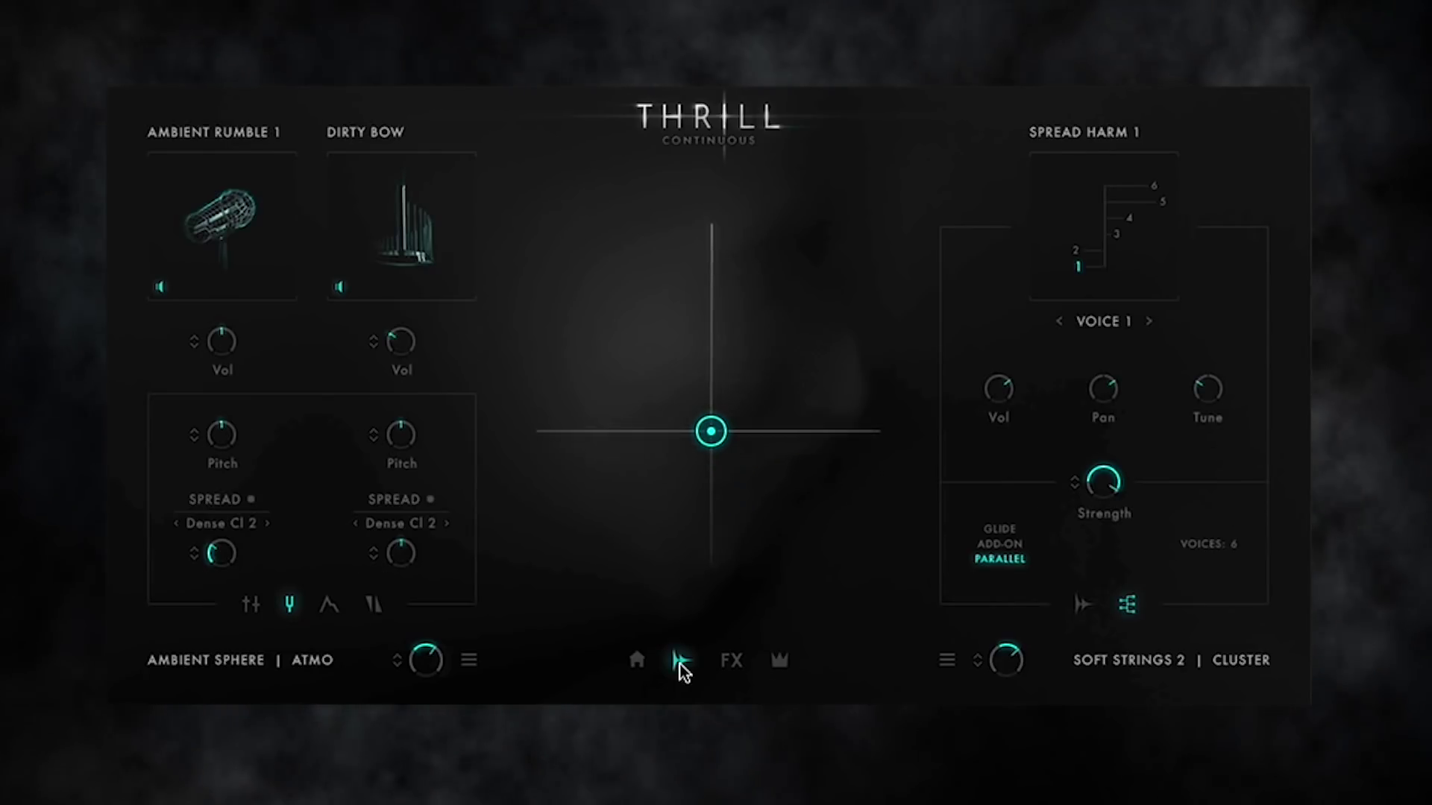
# Adjust the Atmo crossfade, set the Atmo reverb Distance to 114.2 ms, and return Home
pyautogui.click(375, 610)
pyautogui.moveTo(314, 513); pyautogui.dragTo(323, 414)
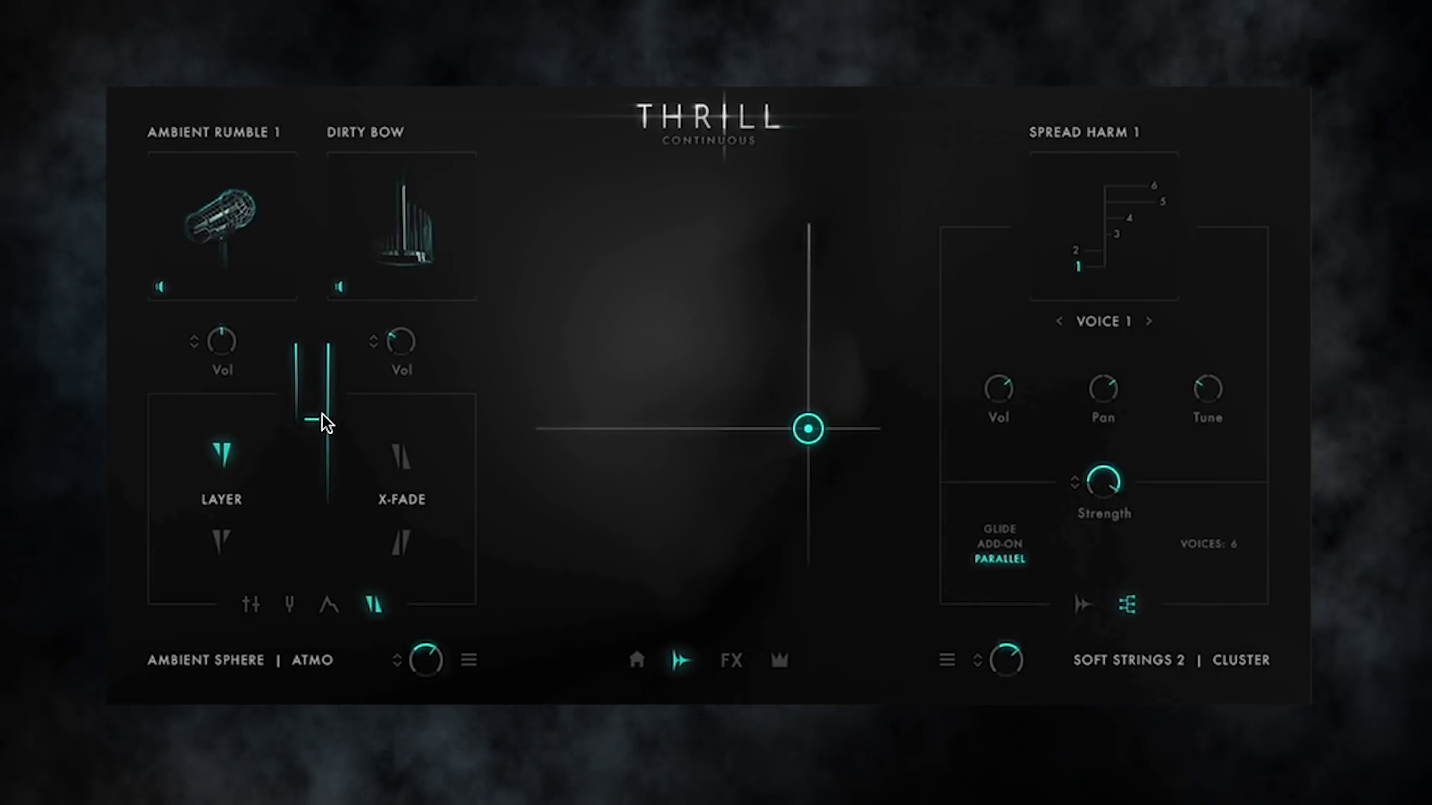
pyautogui.click(730, 660)
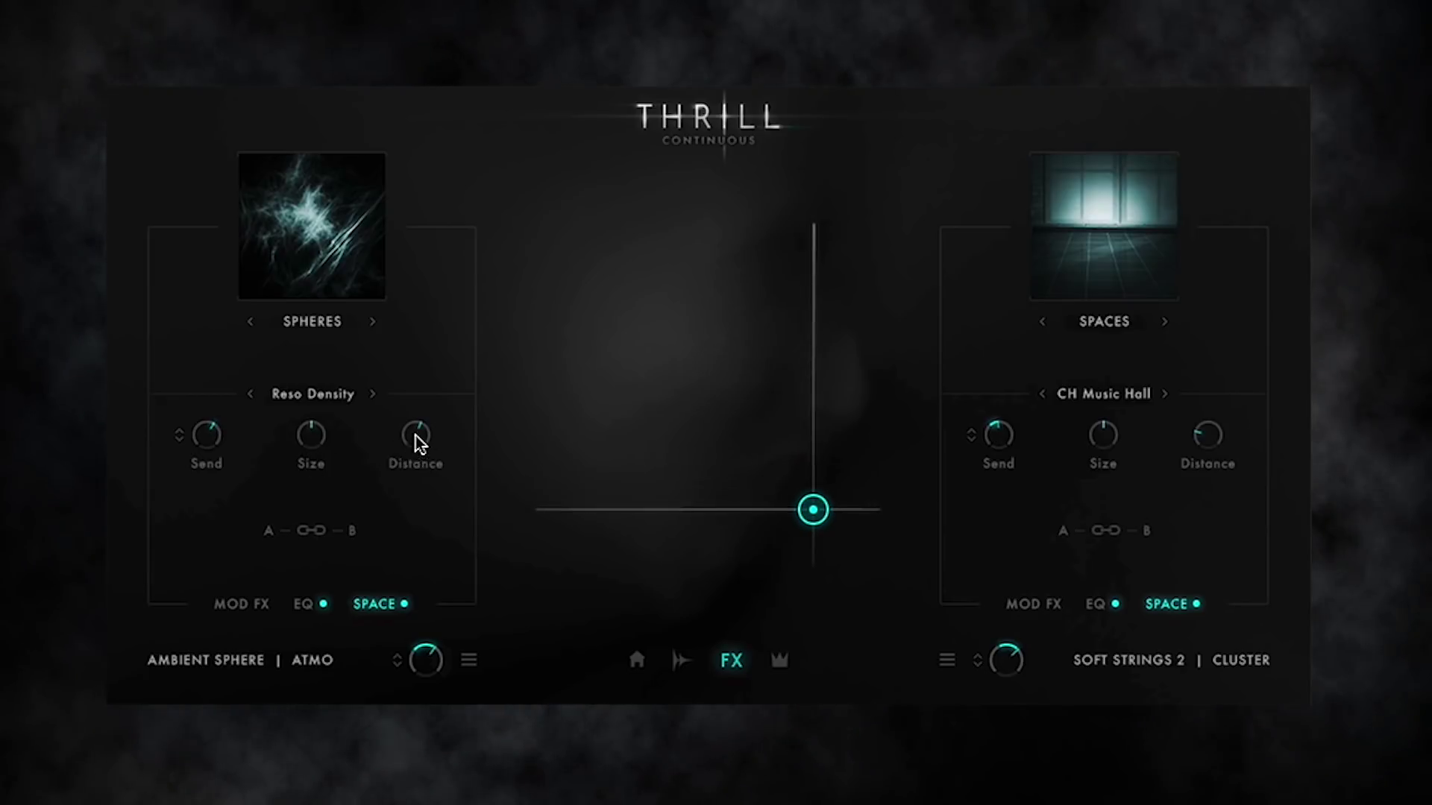
pyautogui.moveTo(415, 436); pyautogui.dragTo(422, 413)
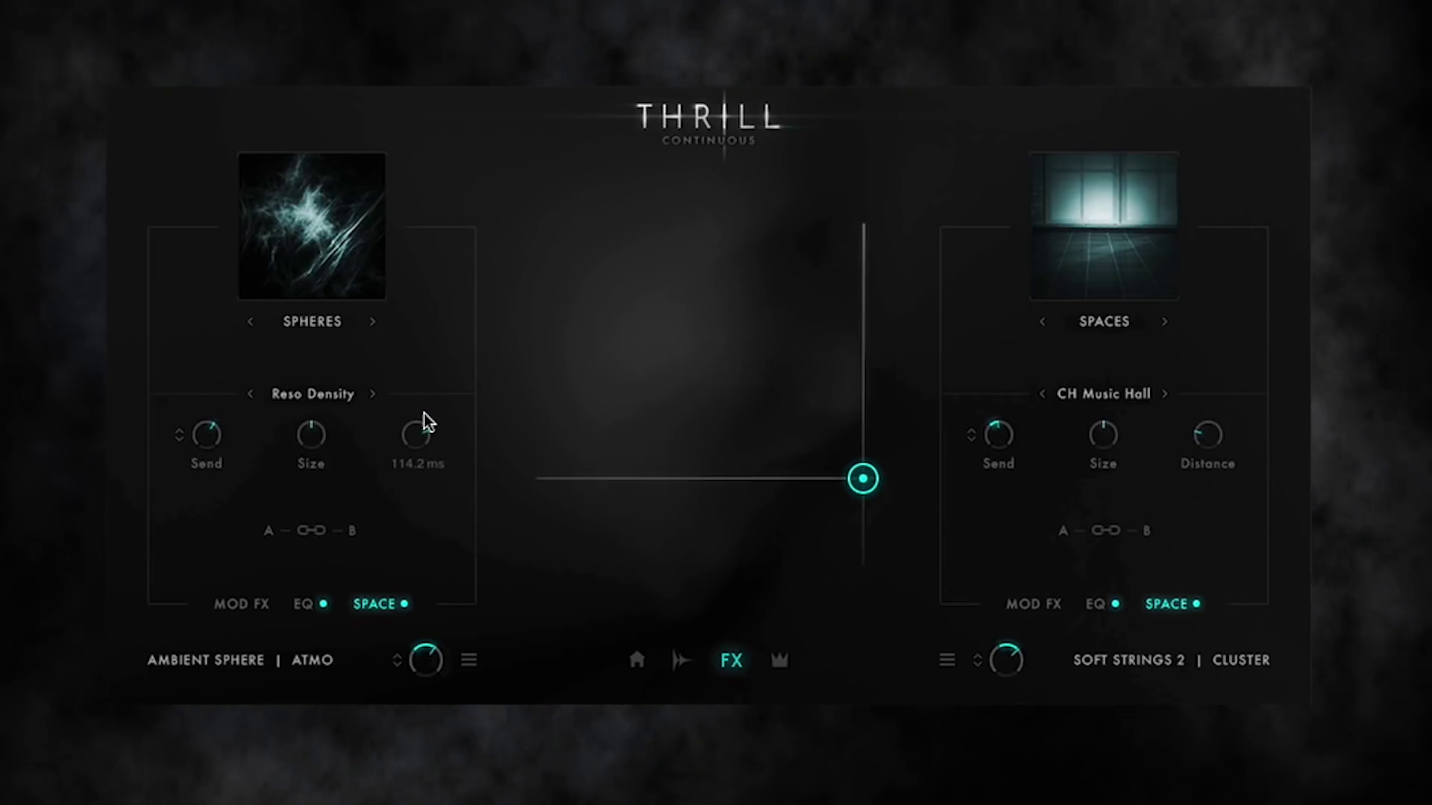
pyautogui.click(635, 662)
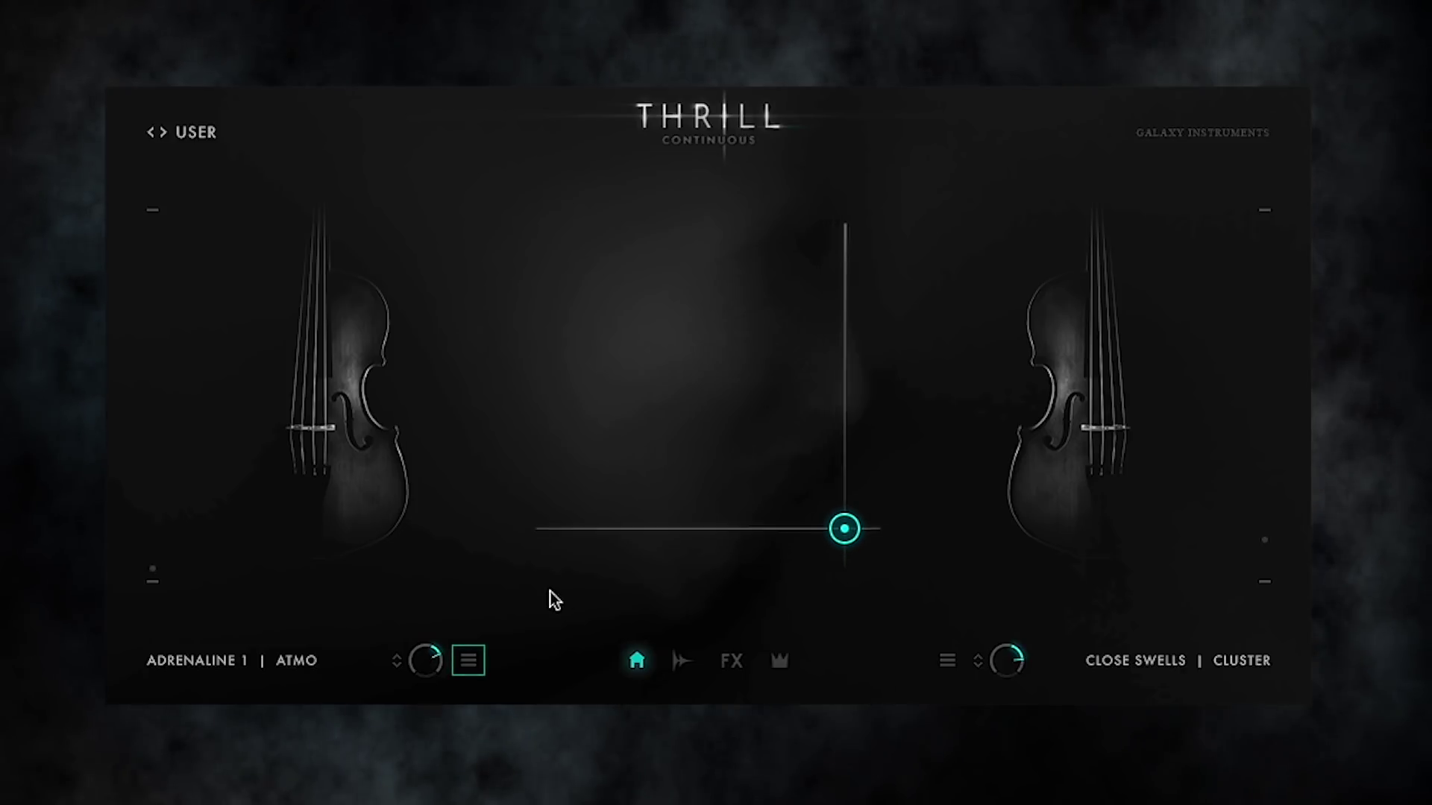
# Show the Atmo and Cluster randomize options over the layer edit view
pyautogui.click(468, 663)
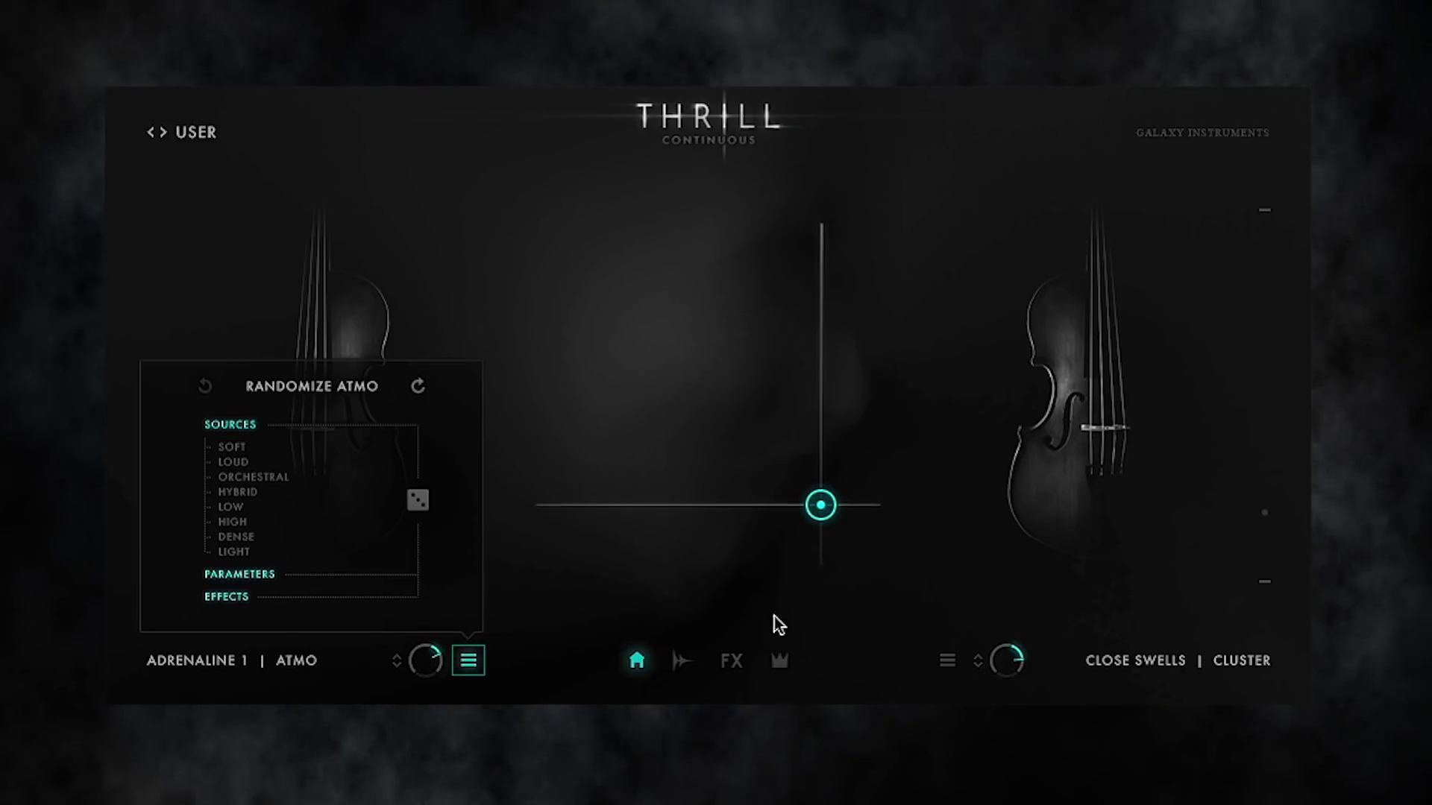
pyautogui.click(944, 663)
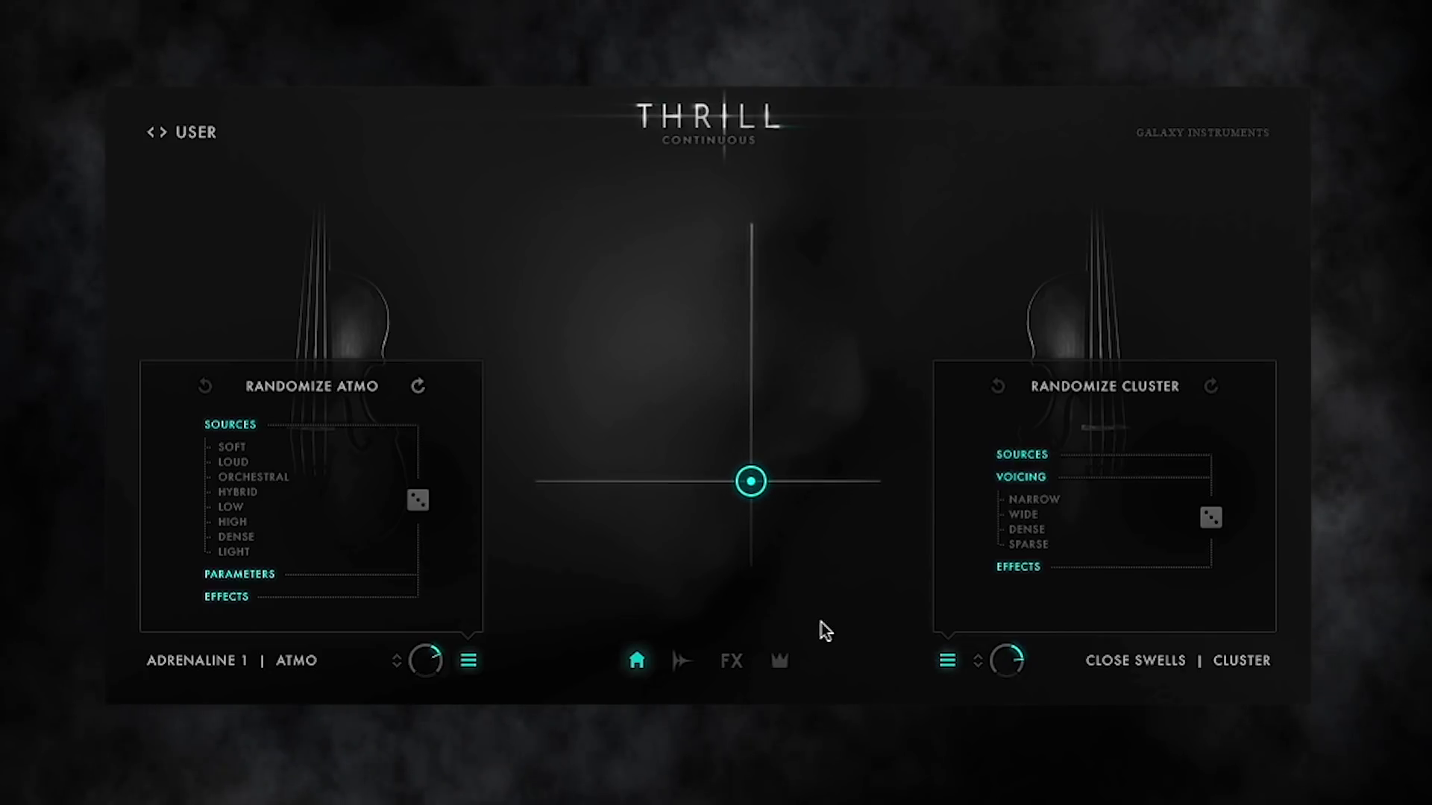
pyautogui.click(677, 664)
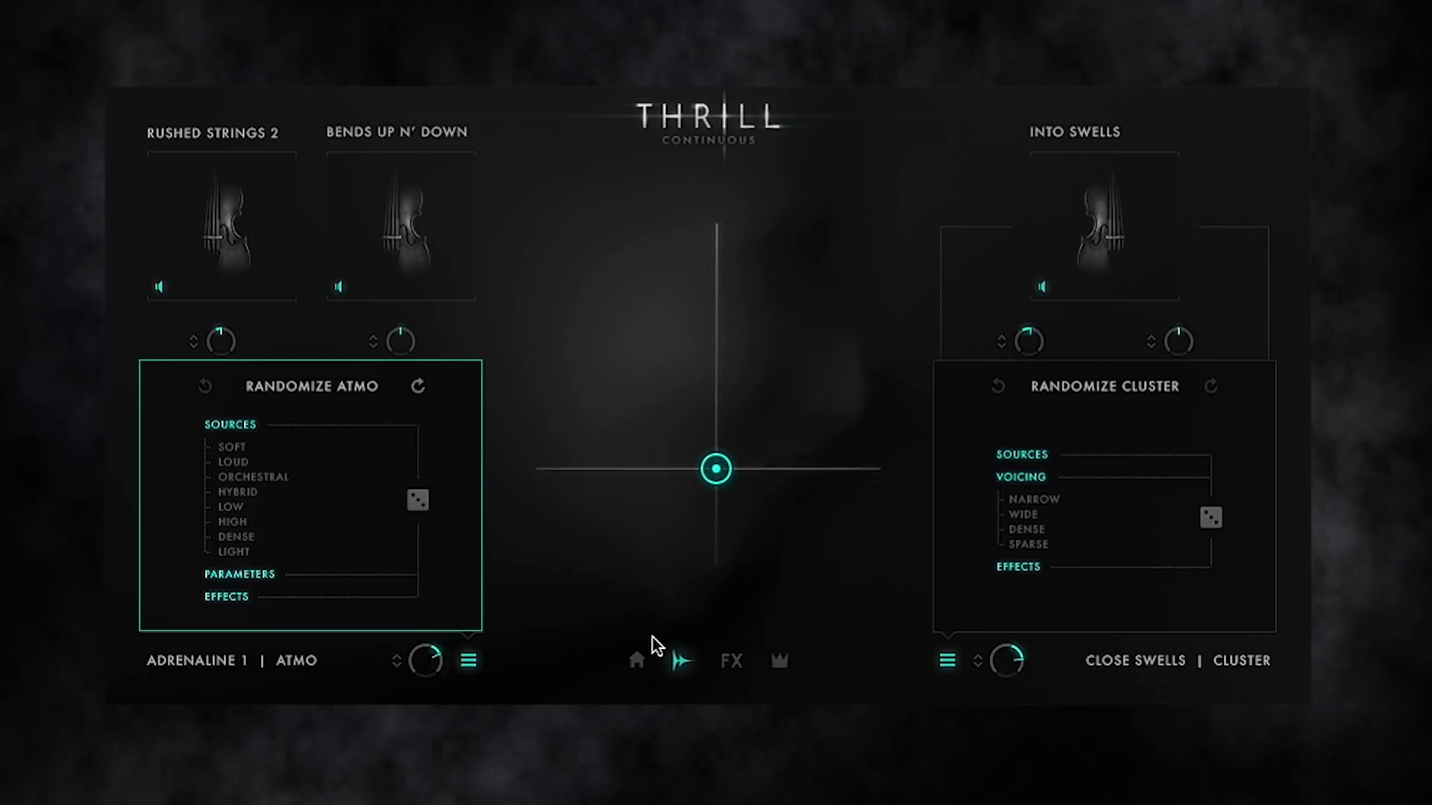
# Disable Parameters and Effects and randomize Atmo sources, getting Random Accents 03 and Marimba Aleat 1
pyautogui.click(244, 429)
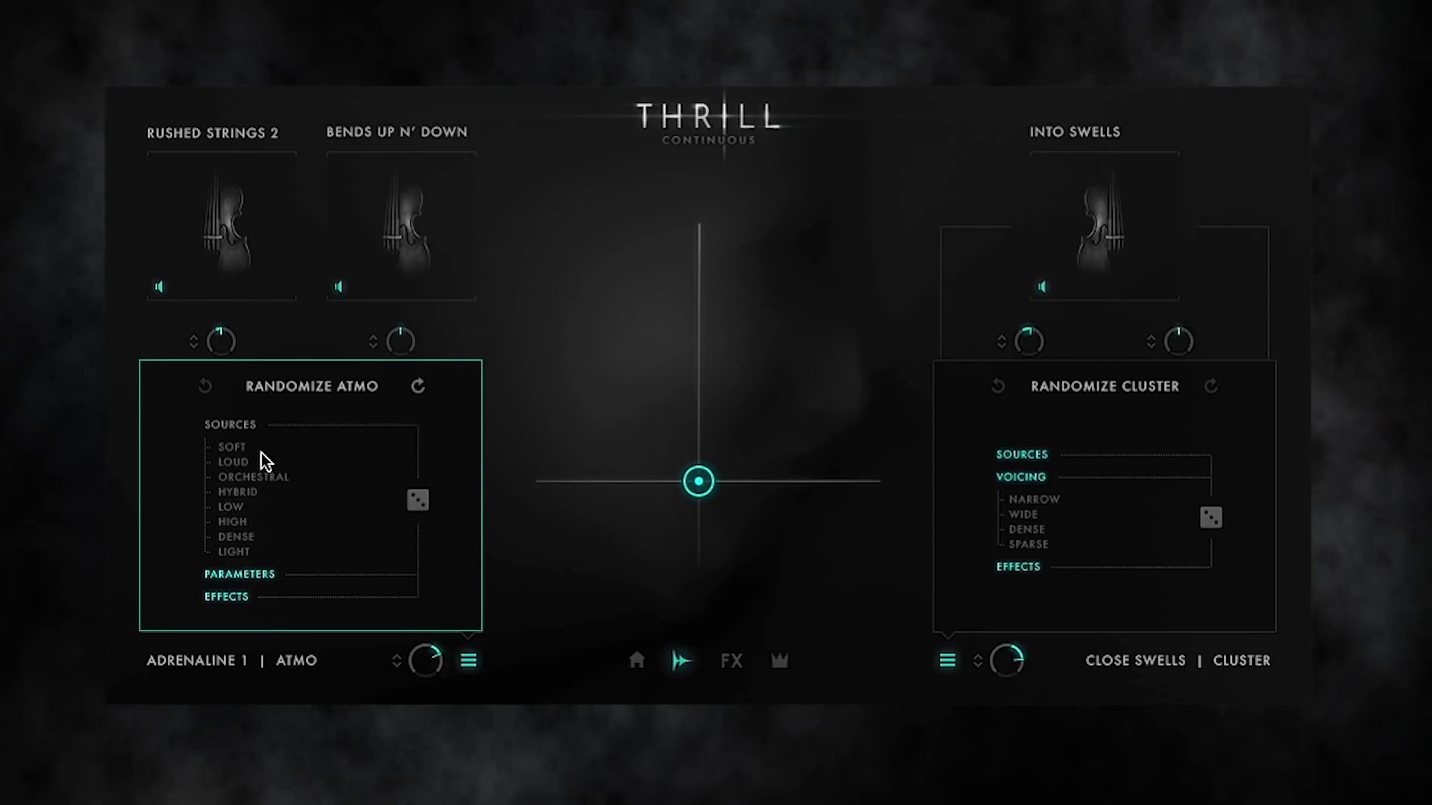
pyautogui.click(227, 597)
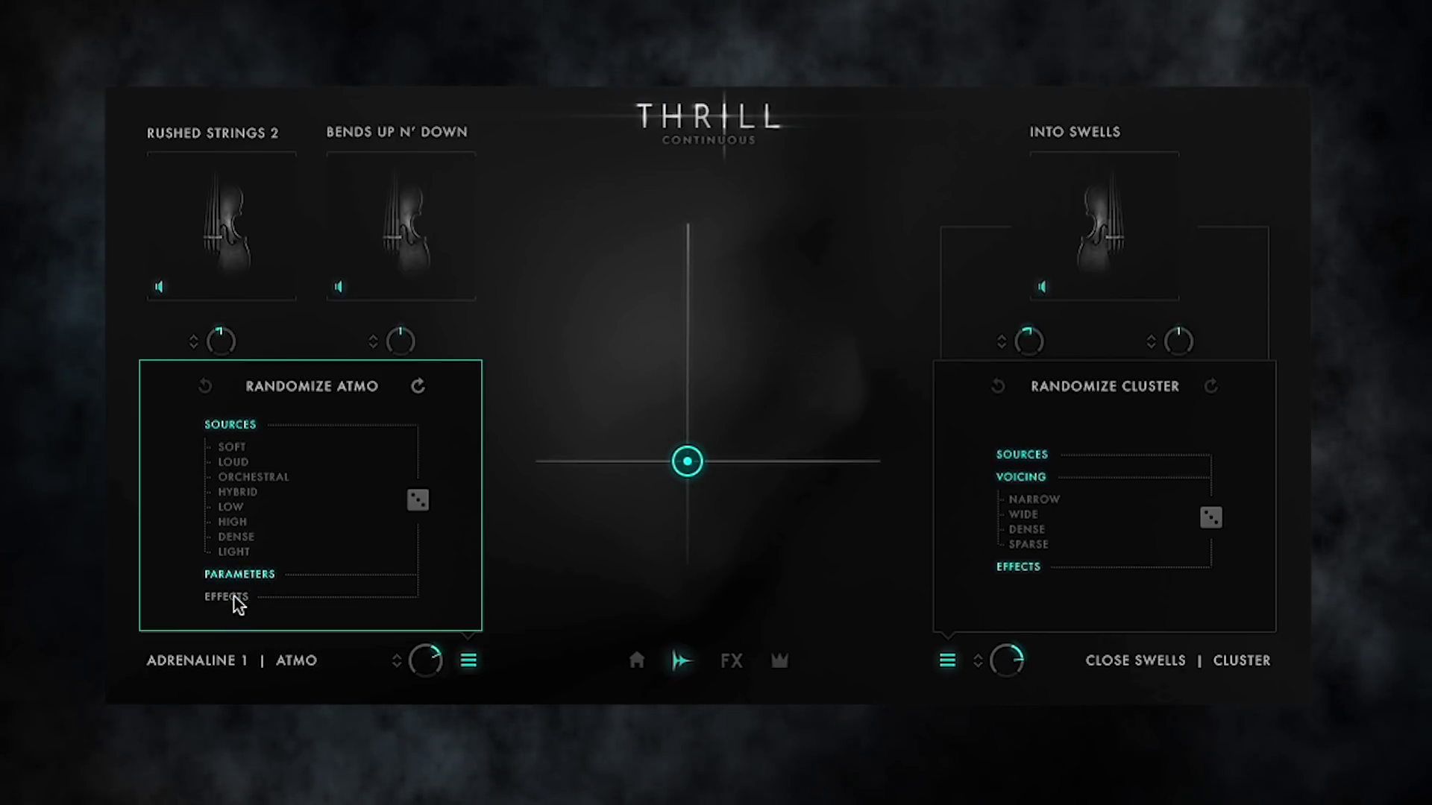
pyautogui.click(239, 575)
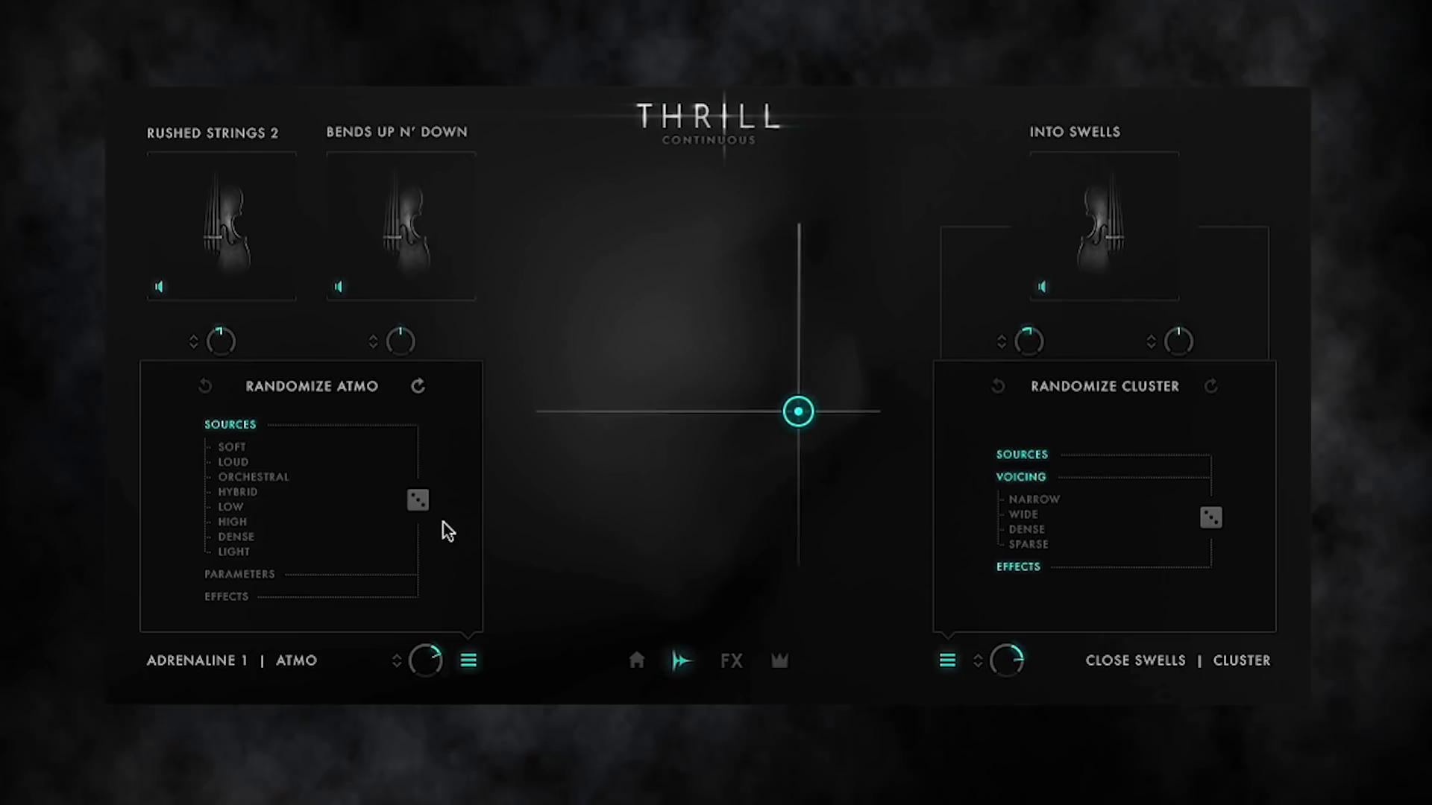
pyautogui.click(421, 510)
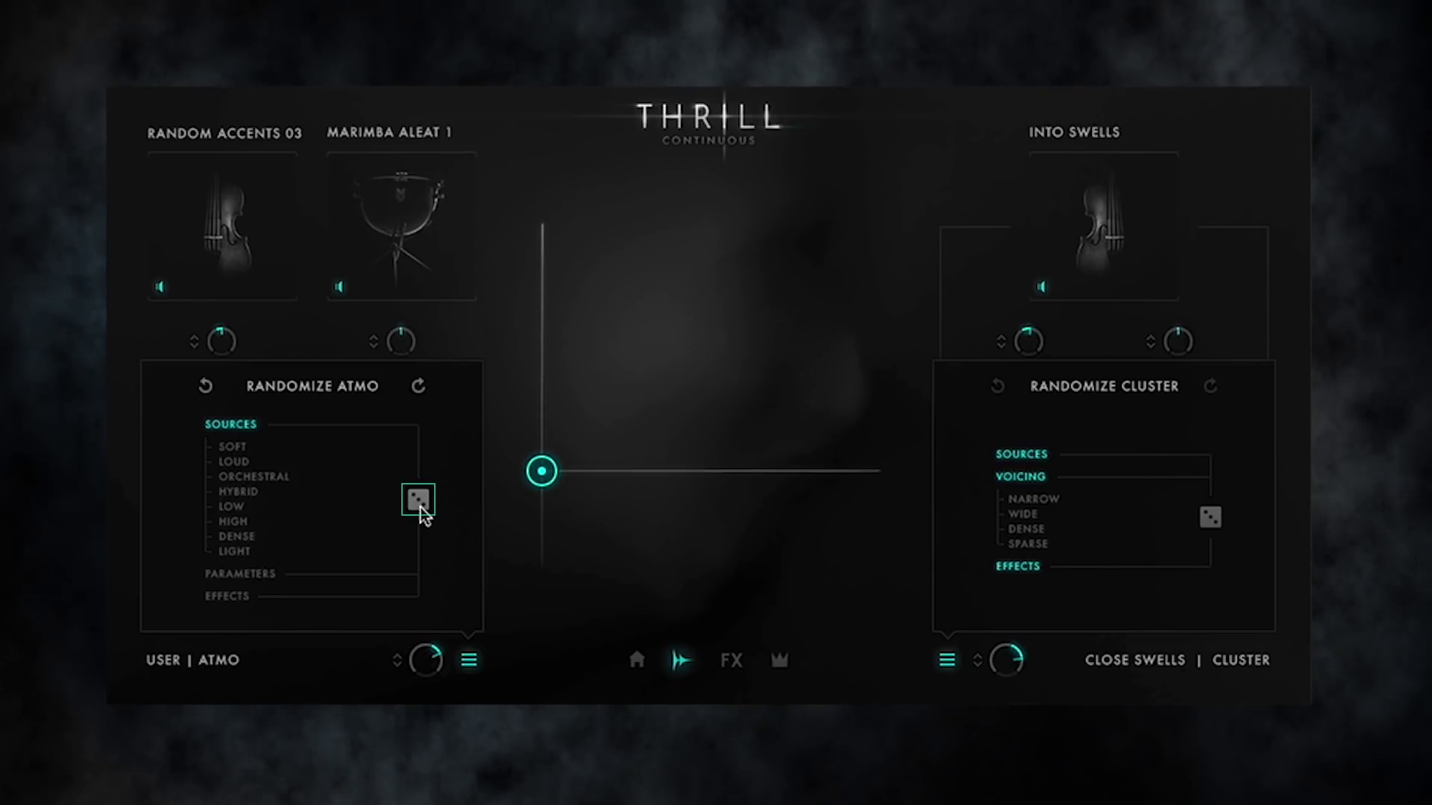
# Reroll the Atmo sources four times, then undo twice back to Waterphone Slow 4 and Wild Phrases
pyautogui.click(419, 500)
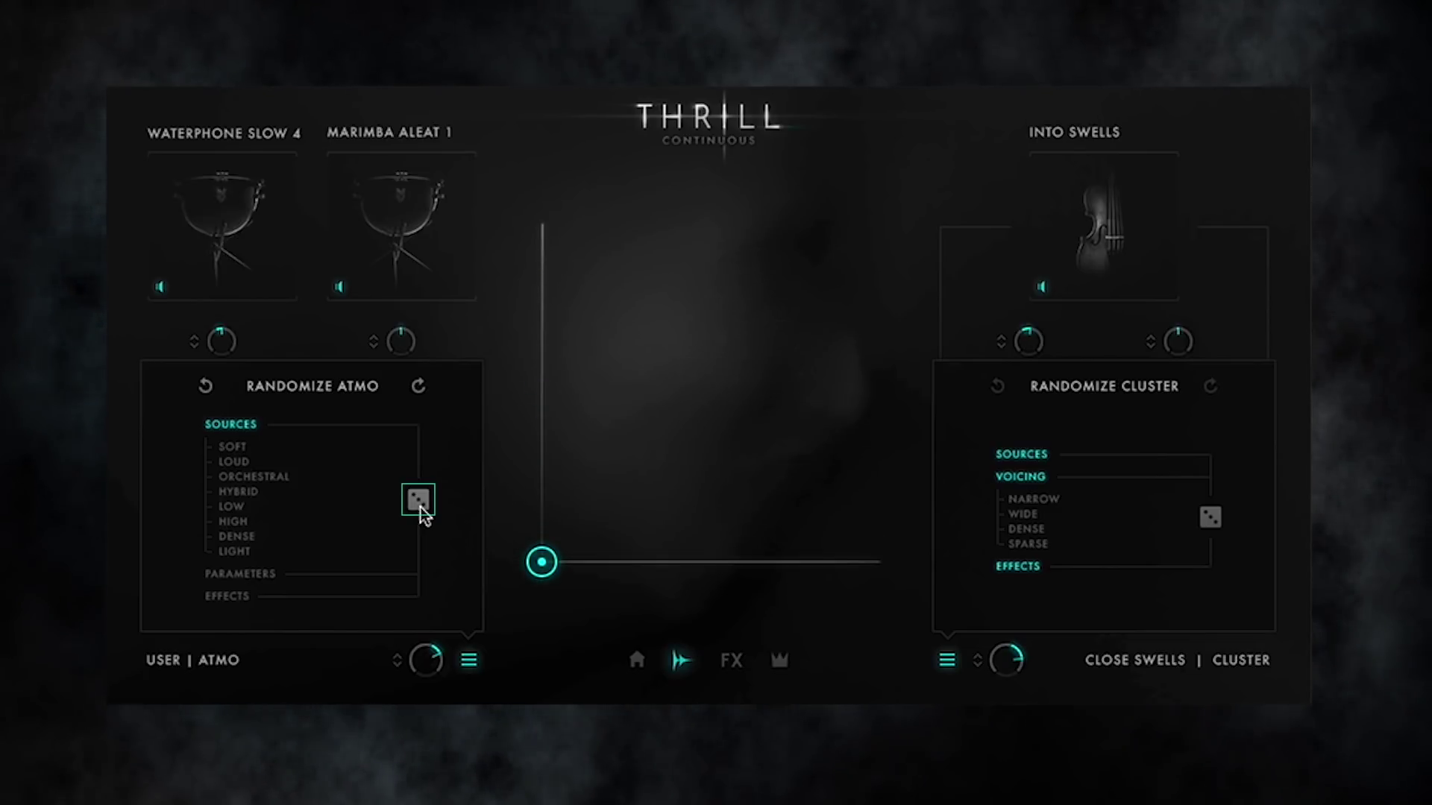
pyautogui.click(418, 500)
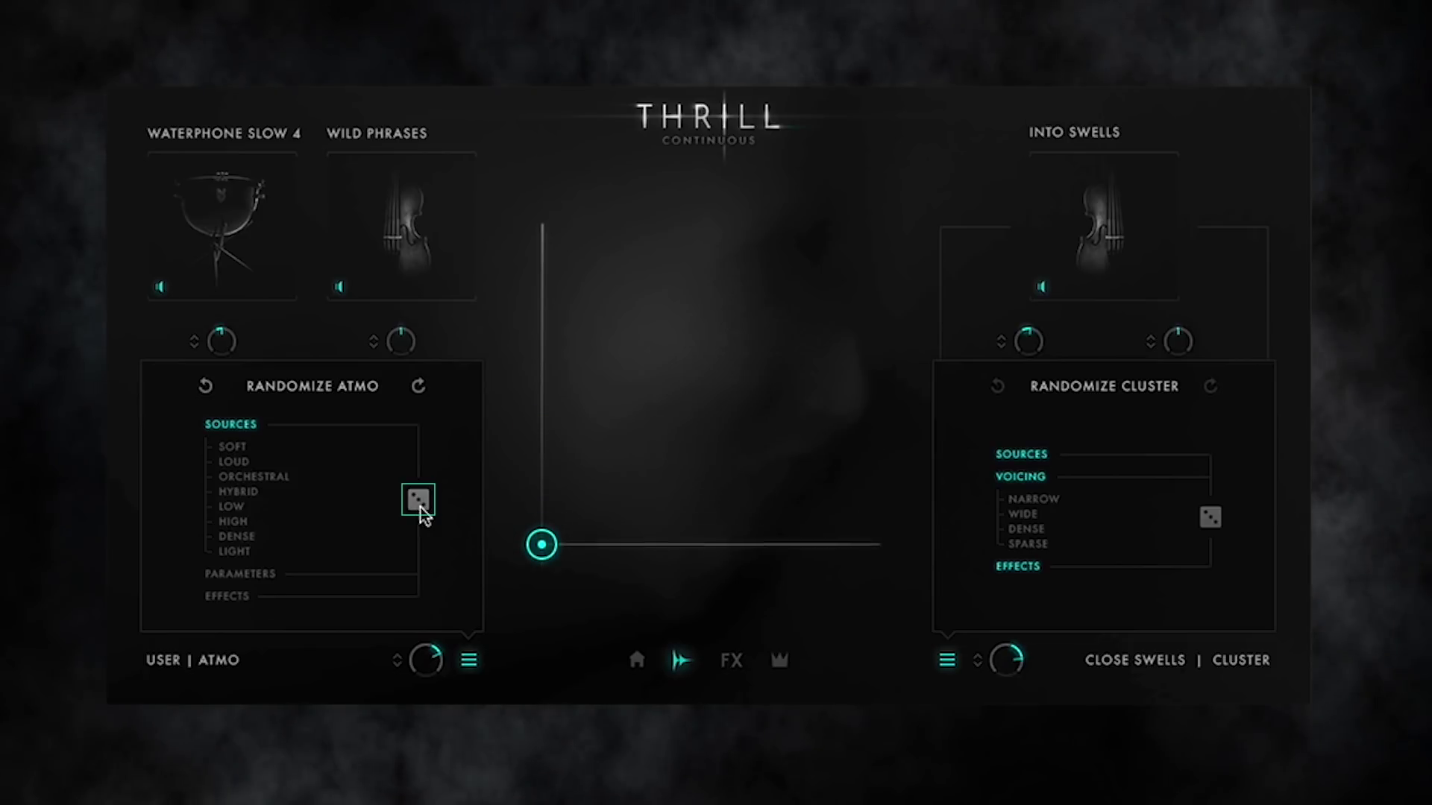
pyautogui.click(419, 501)
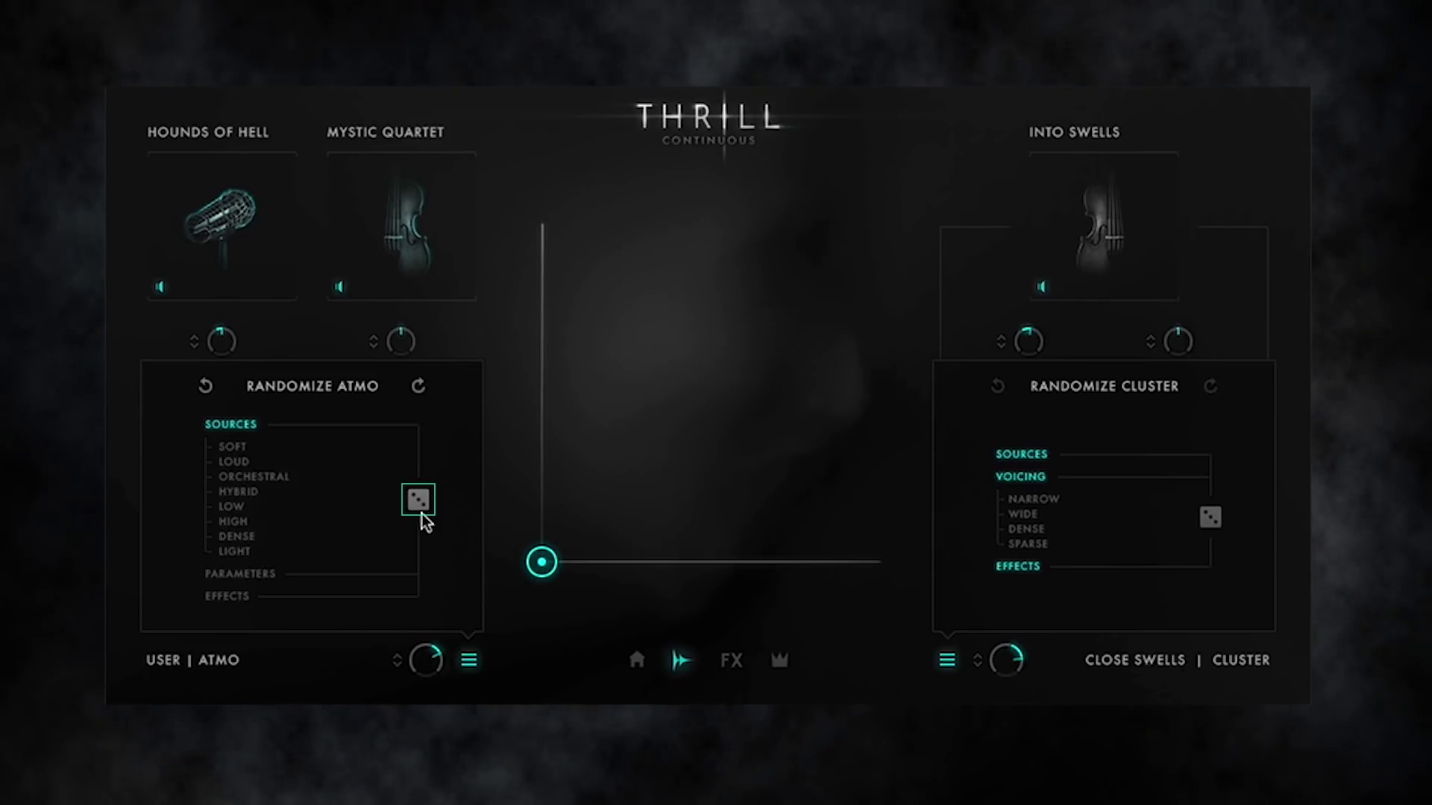
pyautogui.click(422, 513)
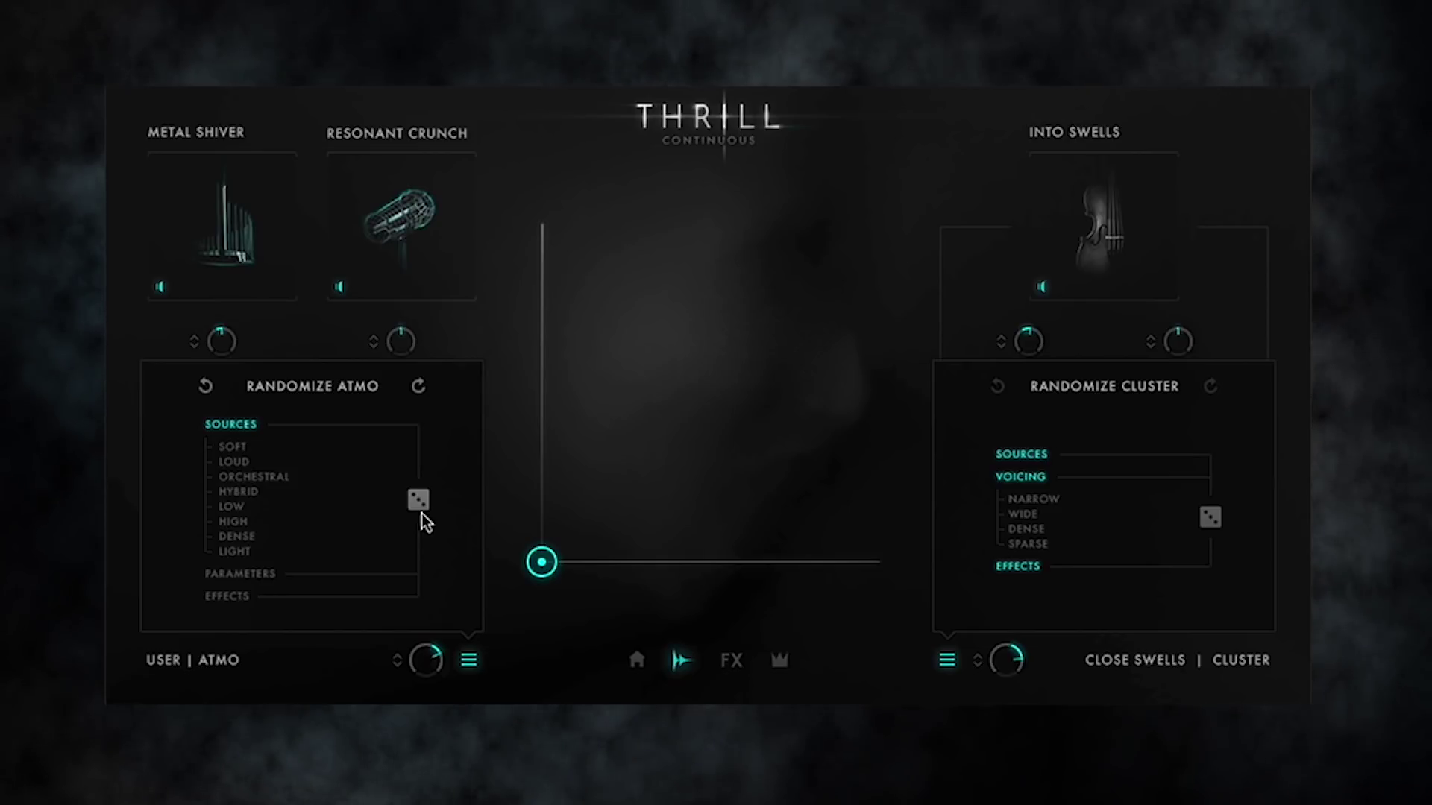
pyautogui.click(208, 394)
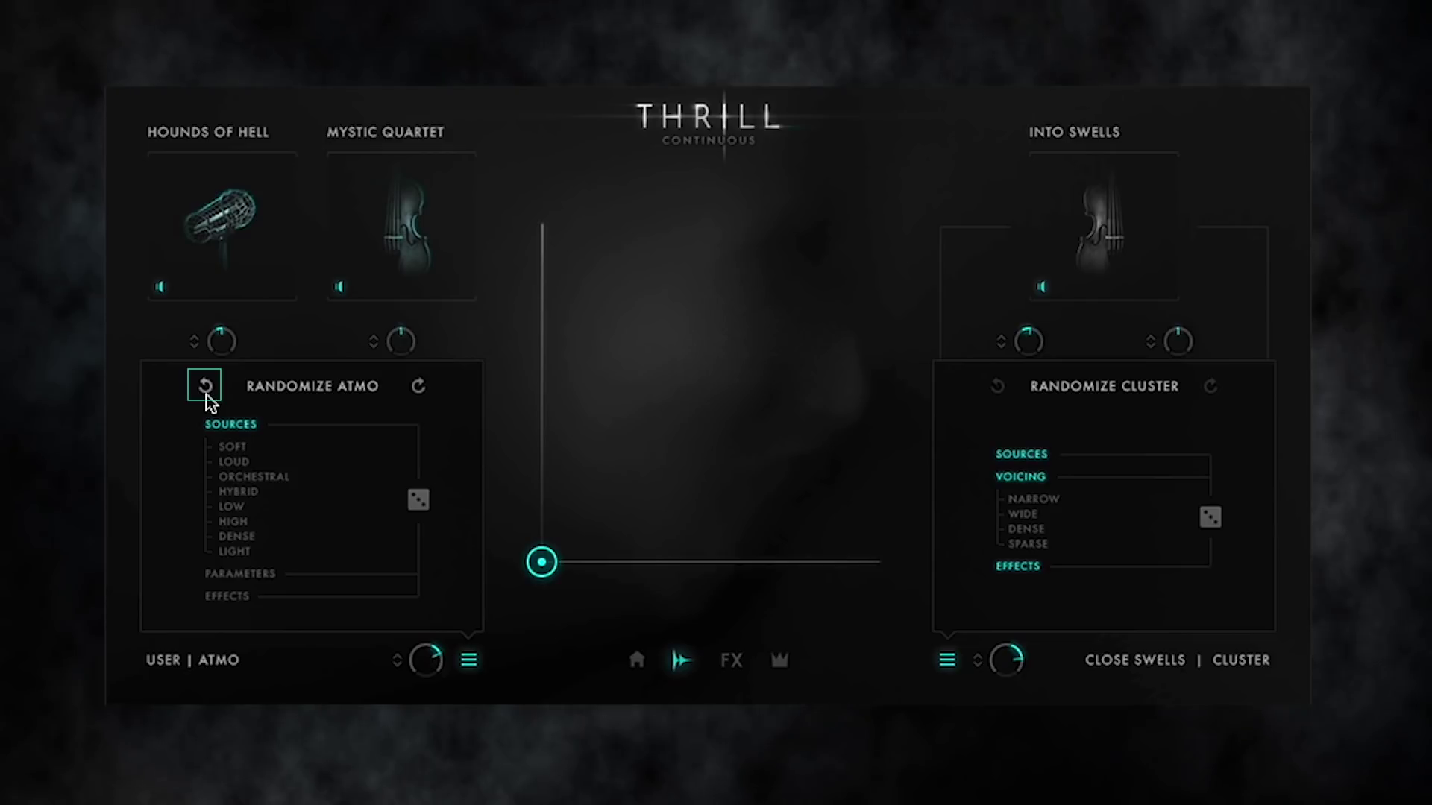
pyautogui.click(208, 394)
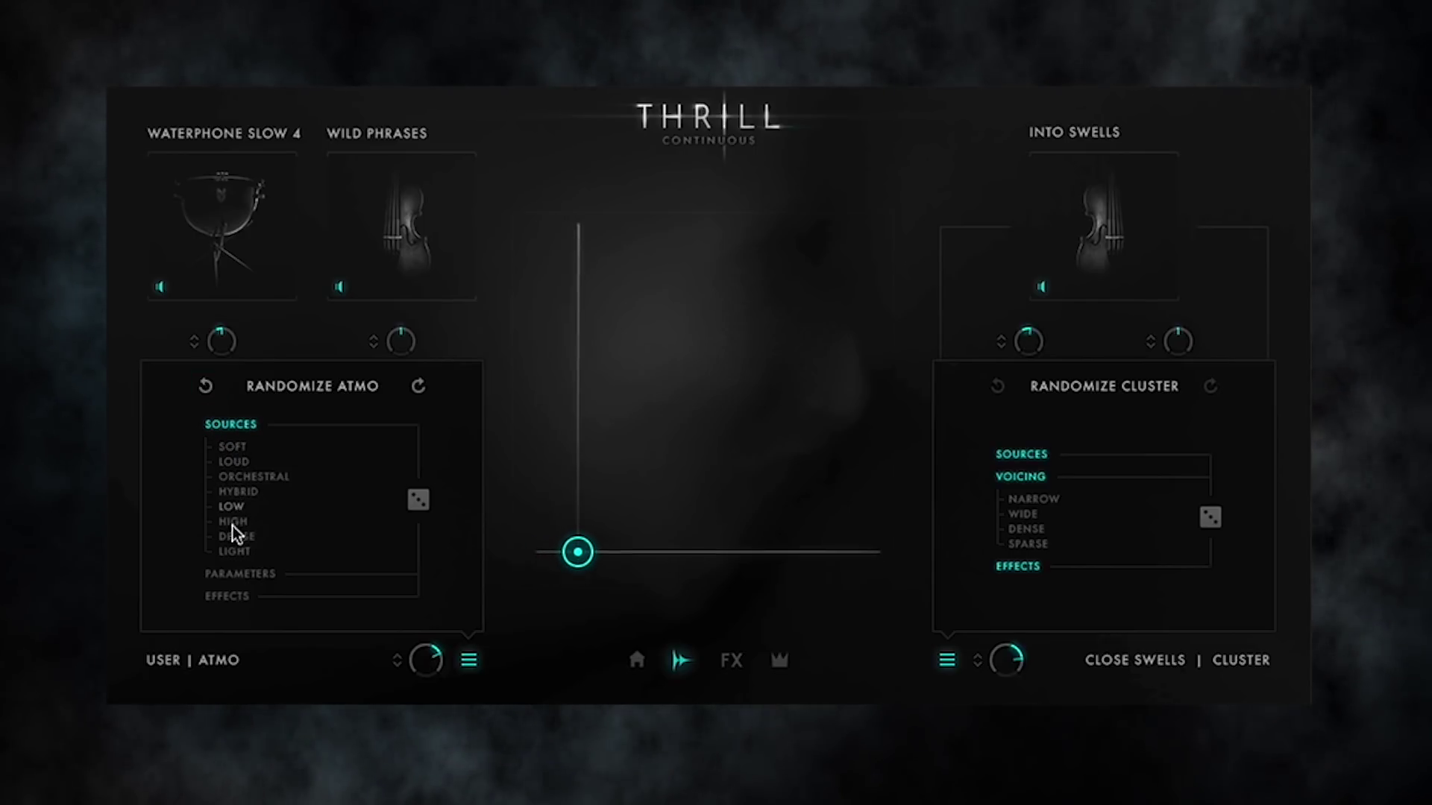
# Limit Atmo source categories to HYBRID and reroll, loading Elves Chant and Metal Strains
pyautogui.click(233, 463)
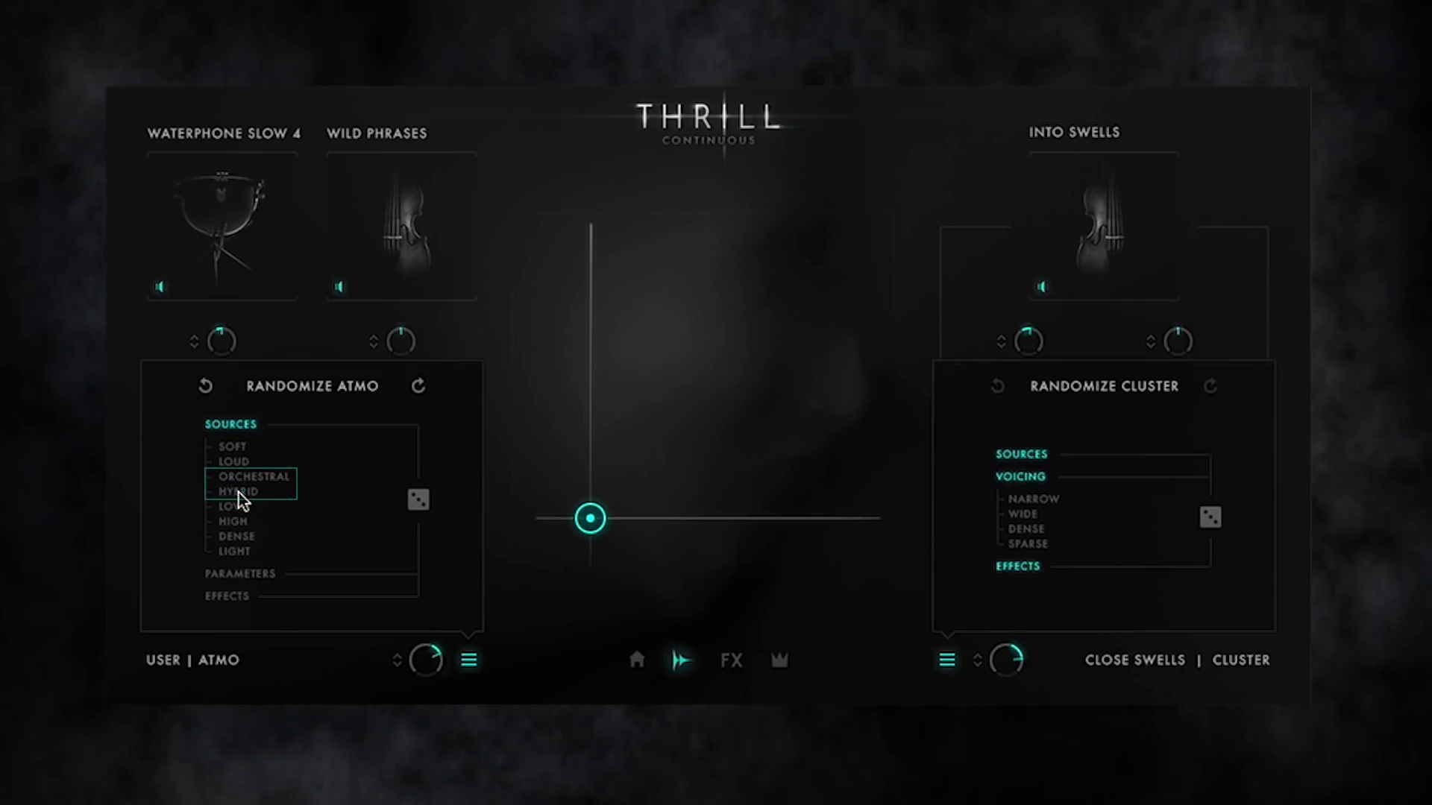
pyautogui.click(235, 525)
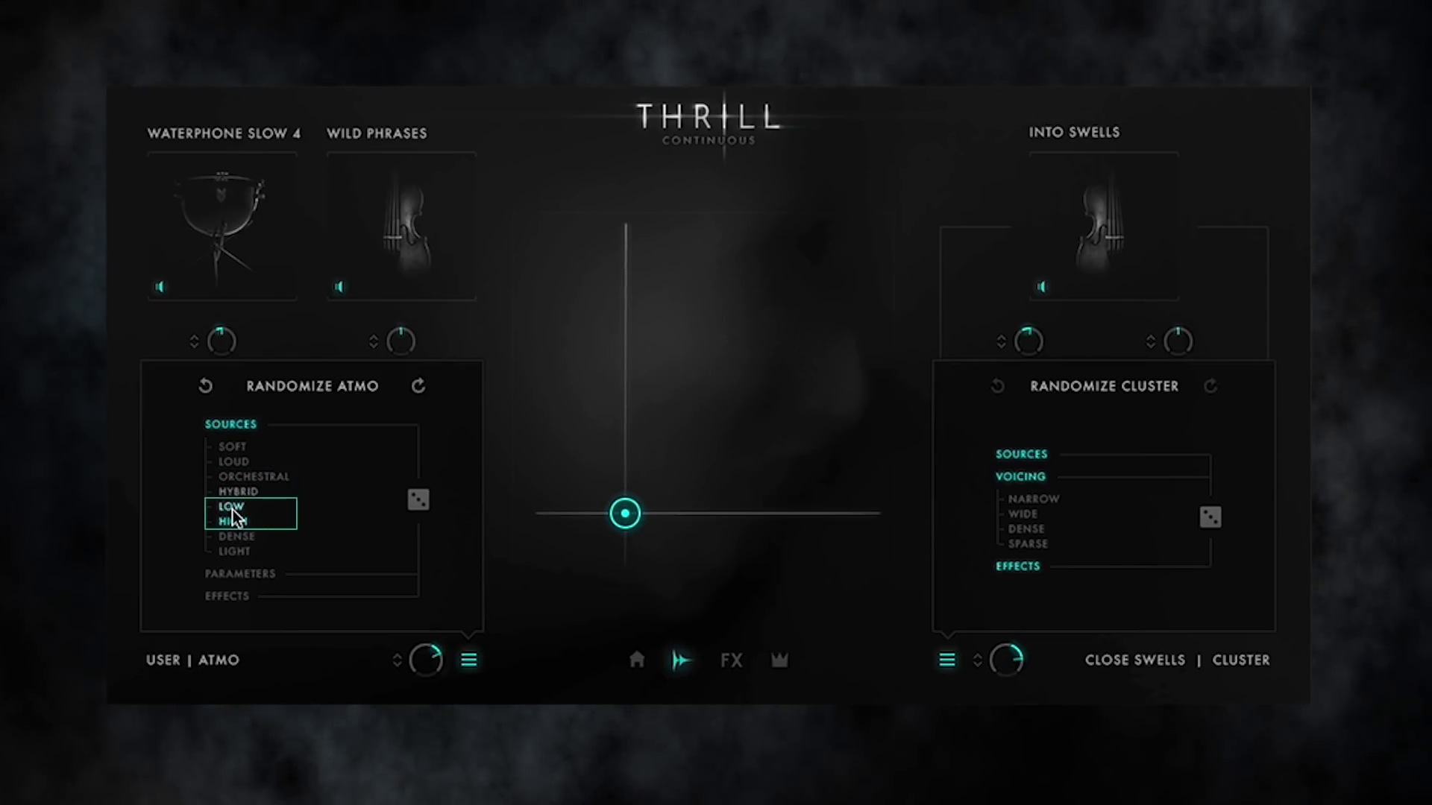
pyautogui.click(247, 555)
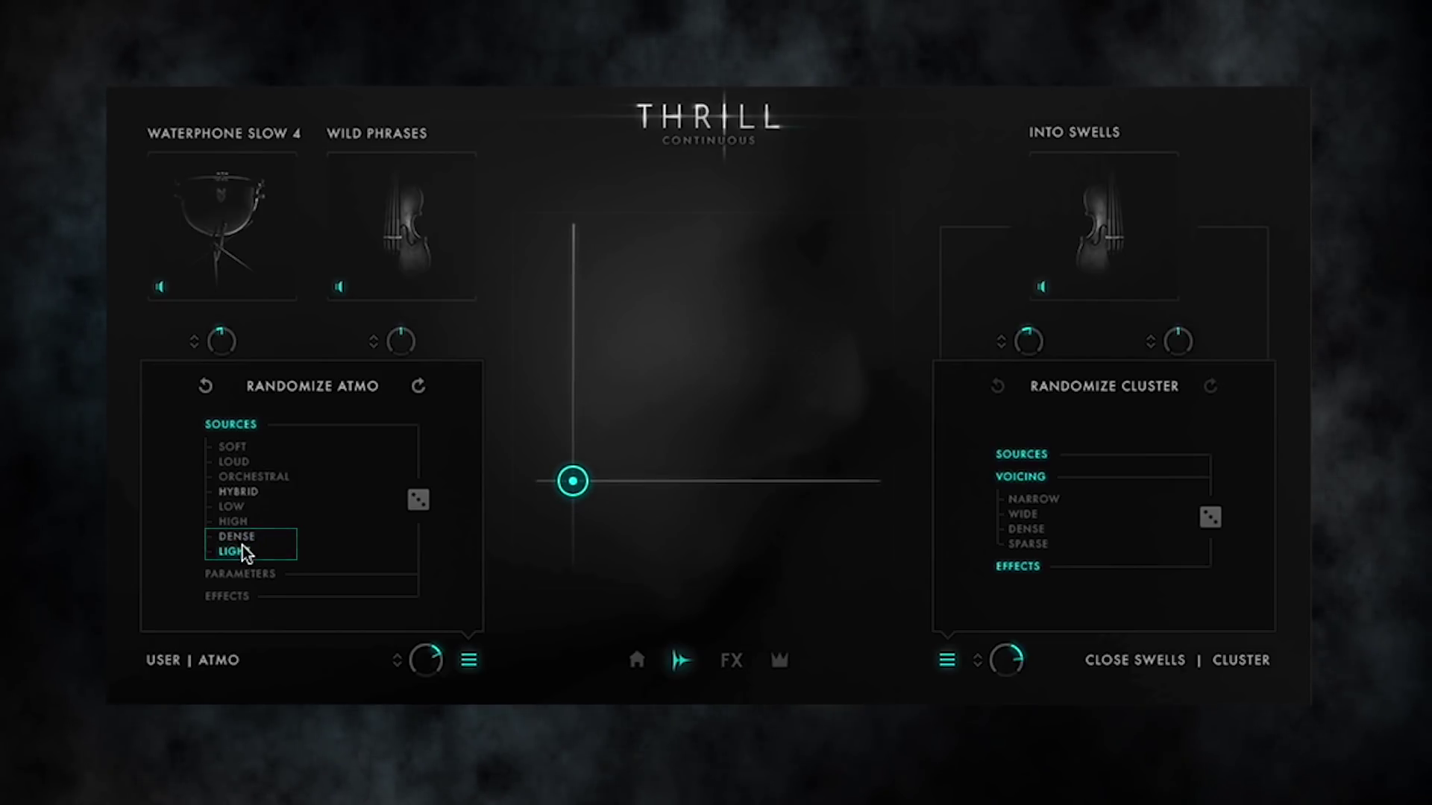
pyautogui.click(237, 495)
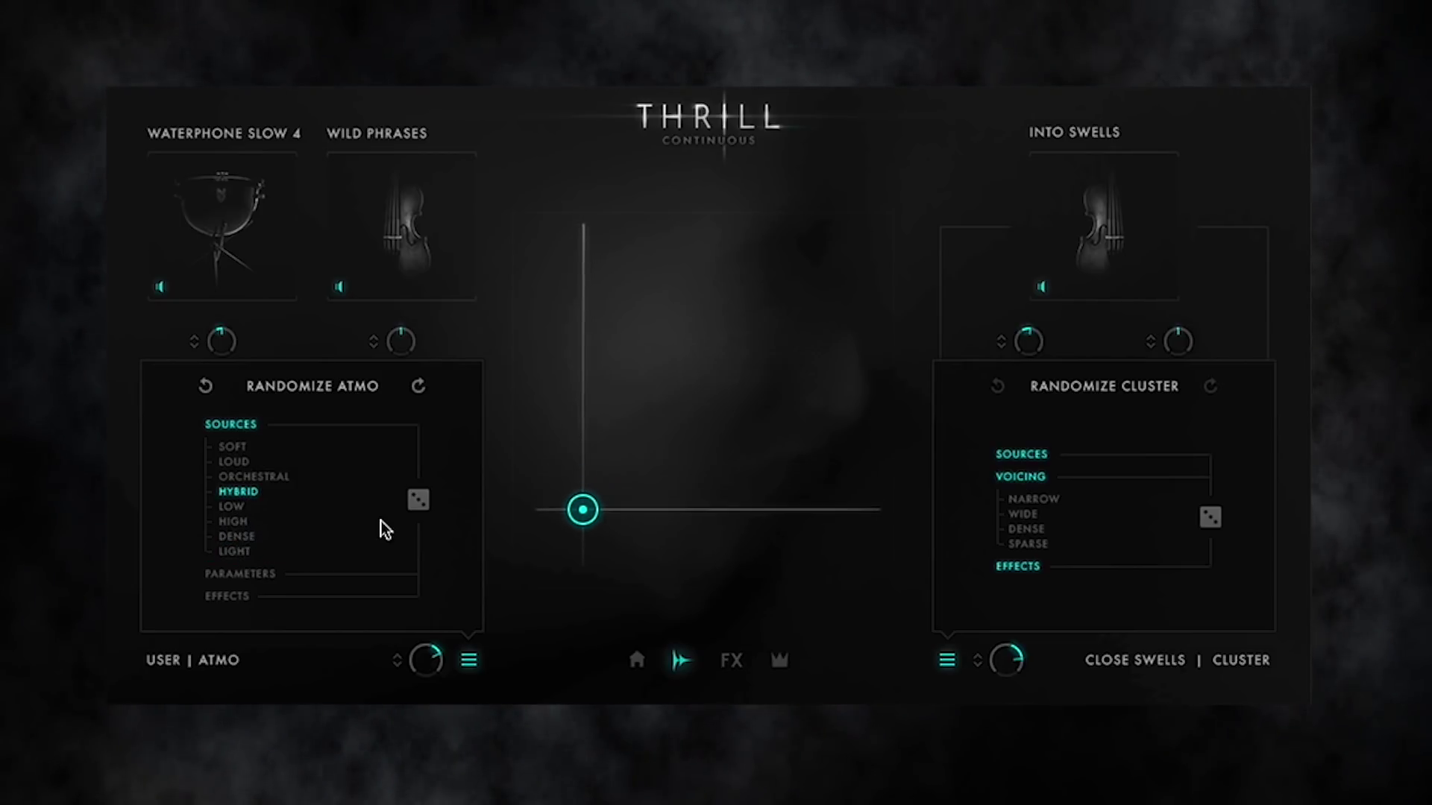
pyautogui.click(415, 503)
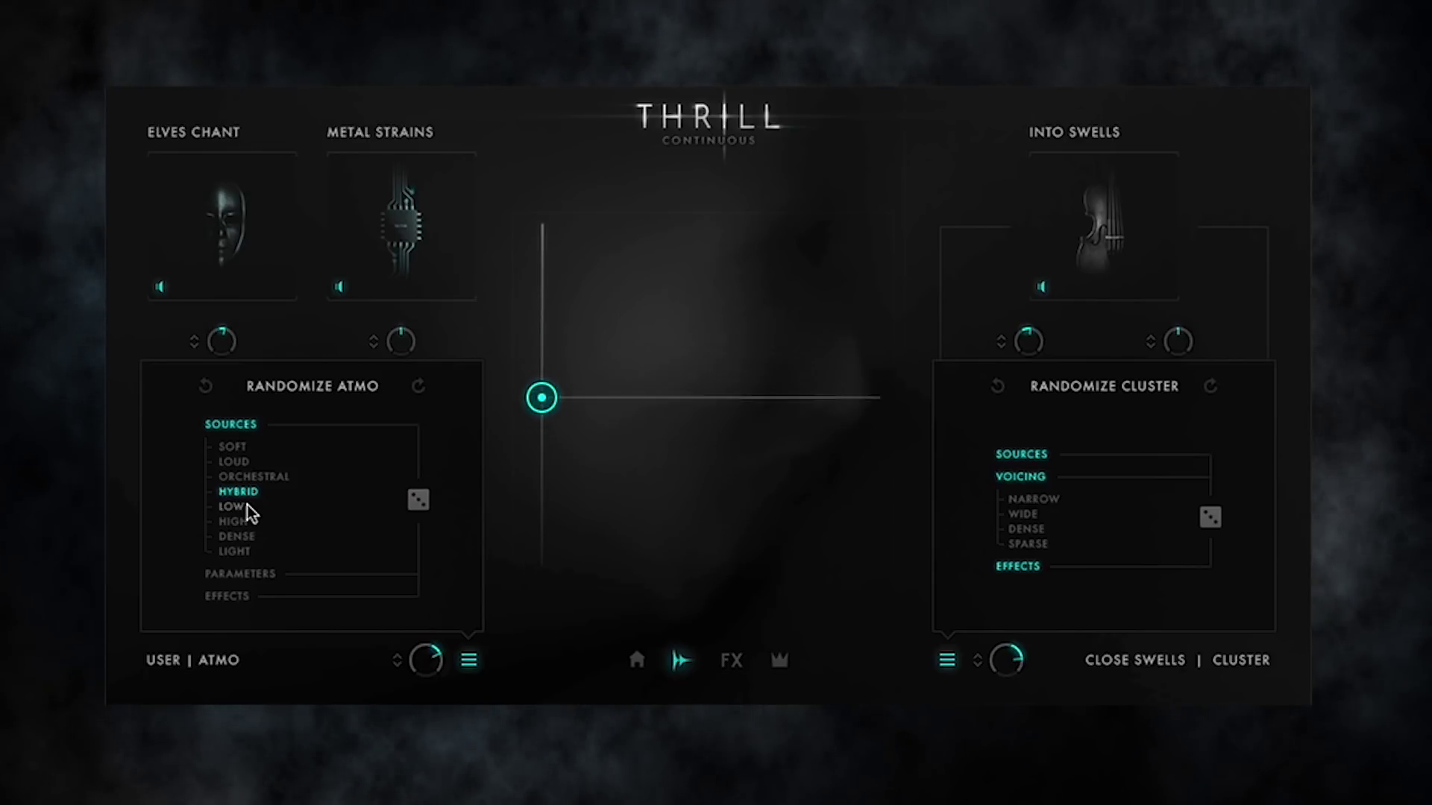
# Swap the Atmo source categories to SOFT instead of DENSE and reroll the Atmo layer
pyautogui.click(235, 537)
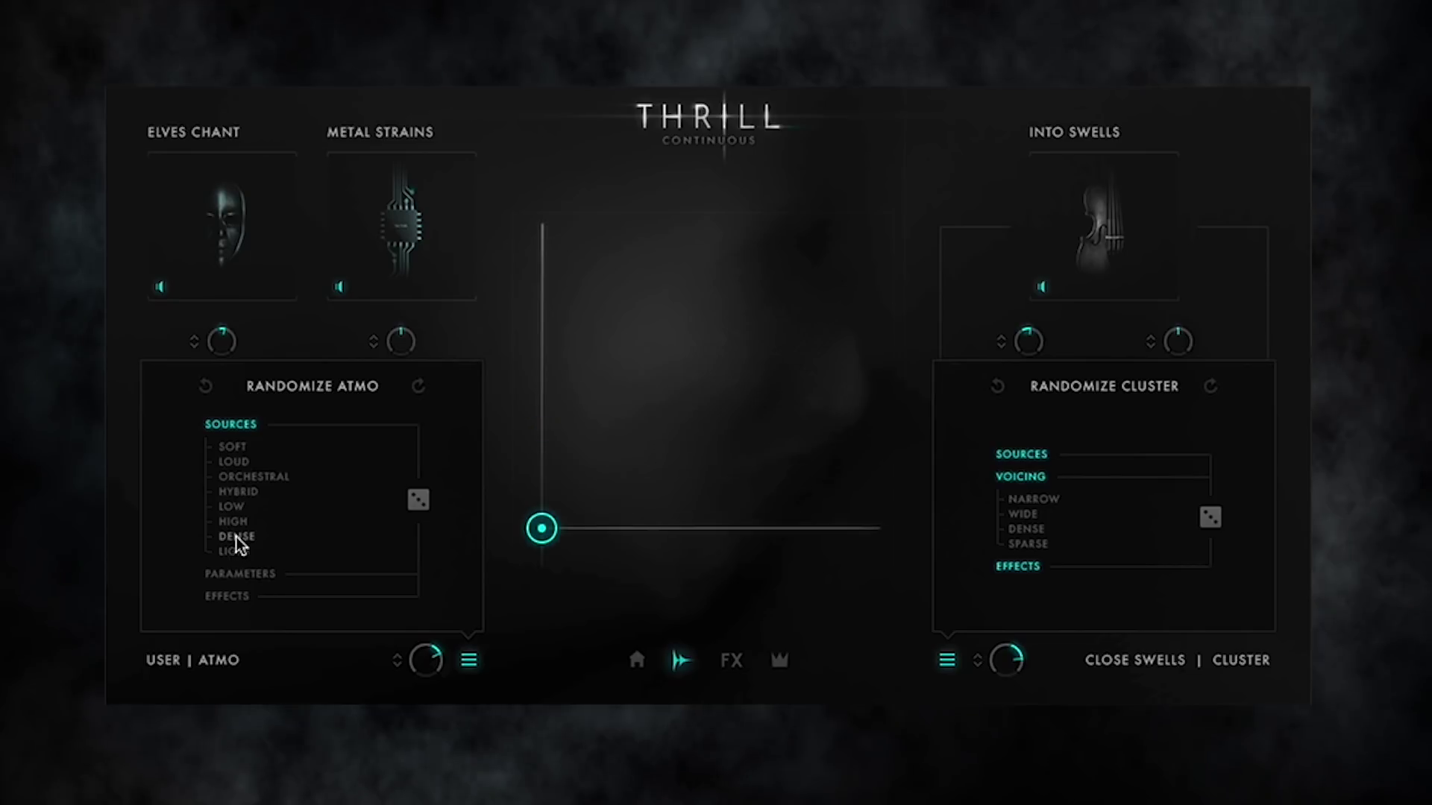
pyautogui.click(232, 449)
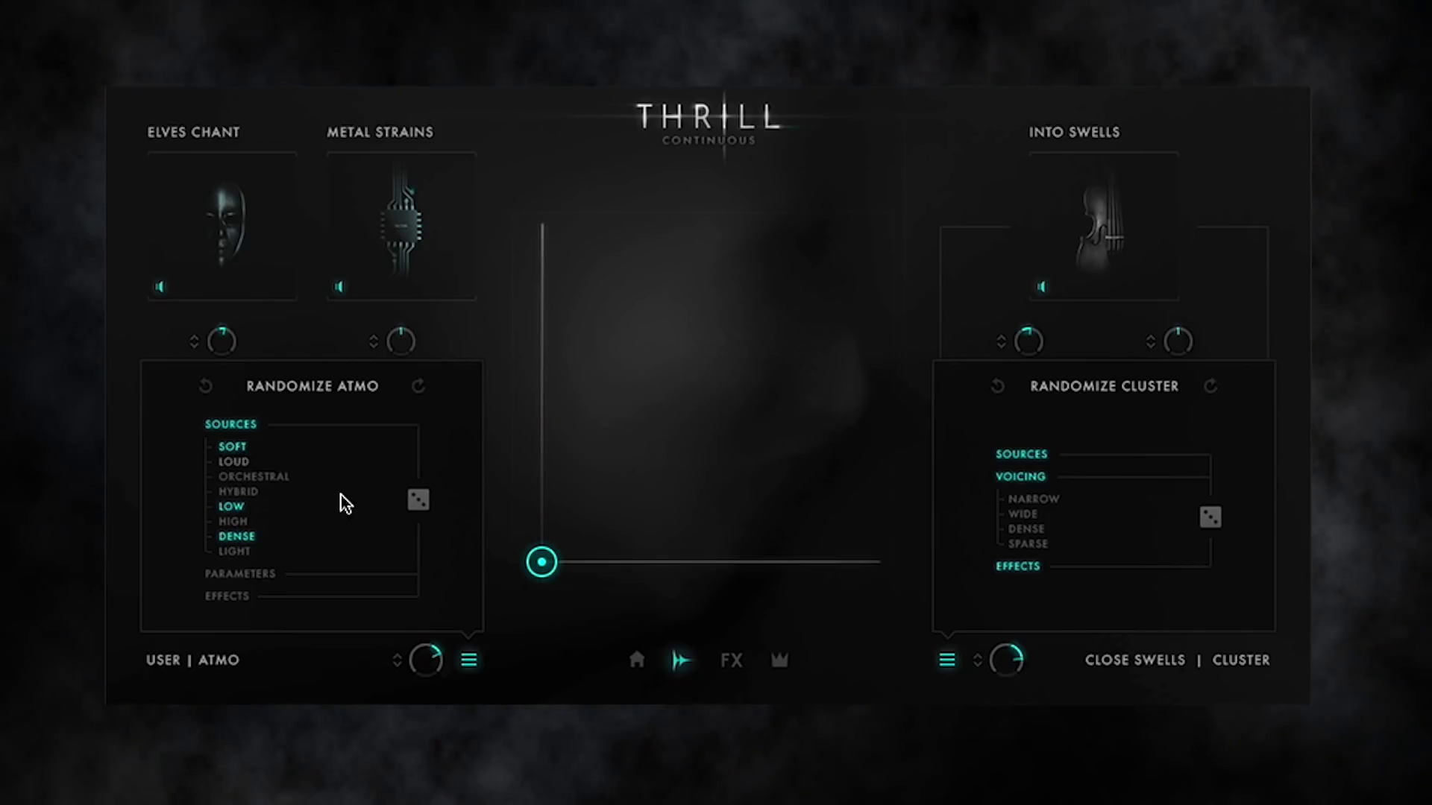
pyautogui.click(419, 507)
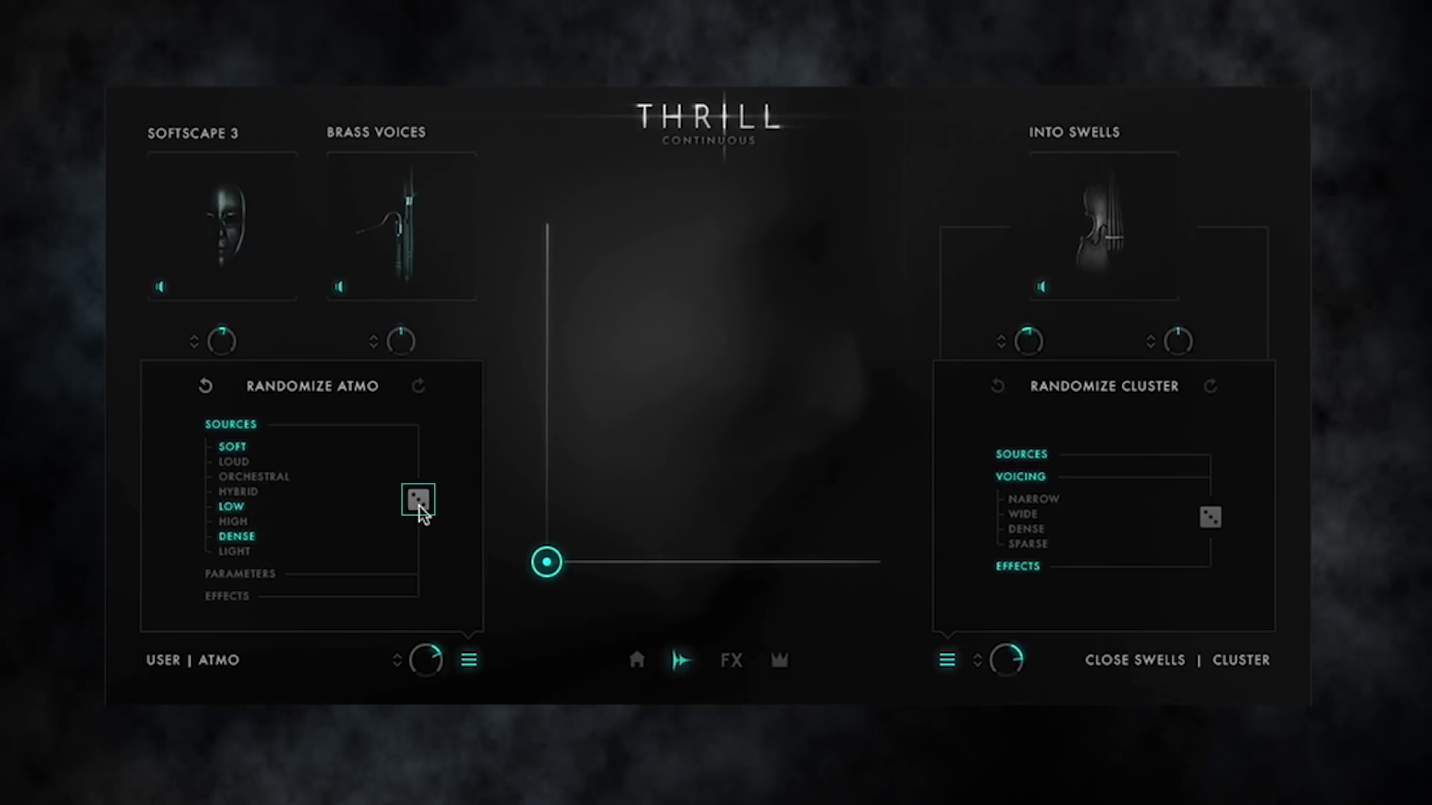
# Turn DENSE off and include Sources and Parameters in the Atmo randomization
pyautogui.click(236, 537)
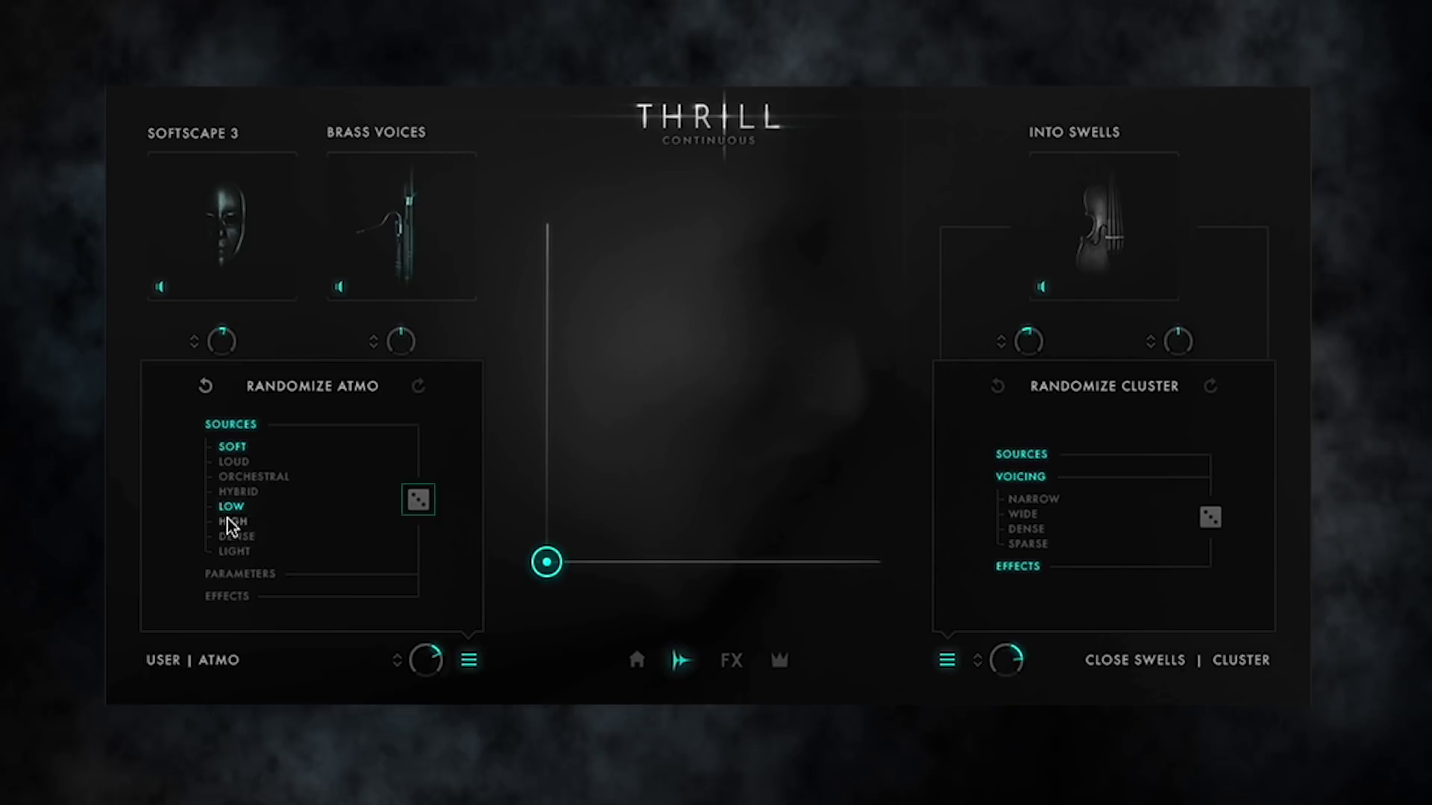
pyautogui.click(227, 427)
pyautogui.click(235, 572)
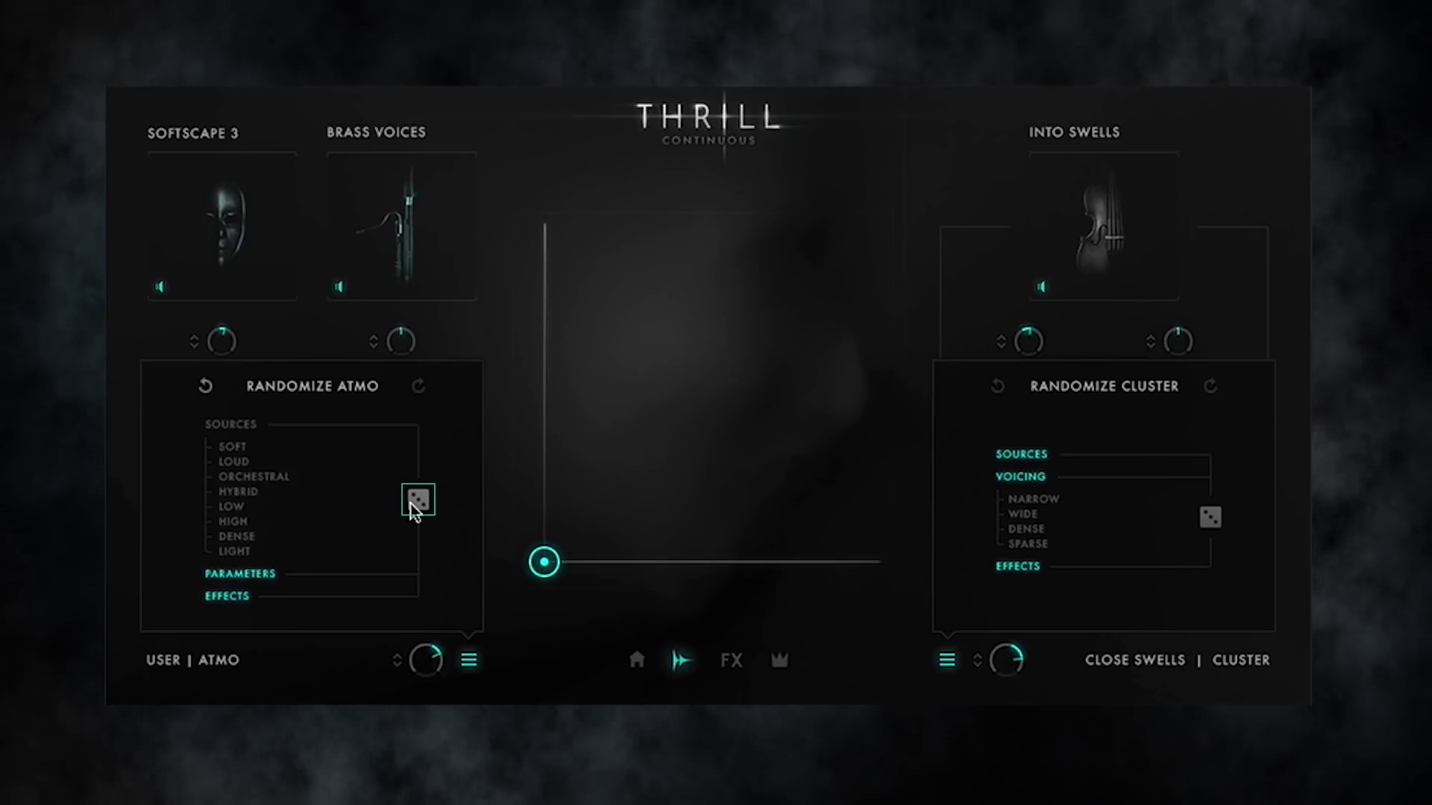
pyautogui.click(231, 431)
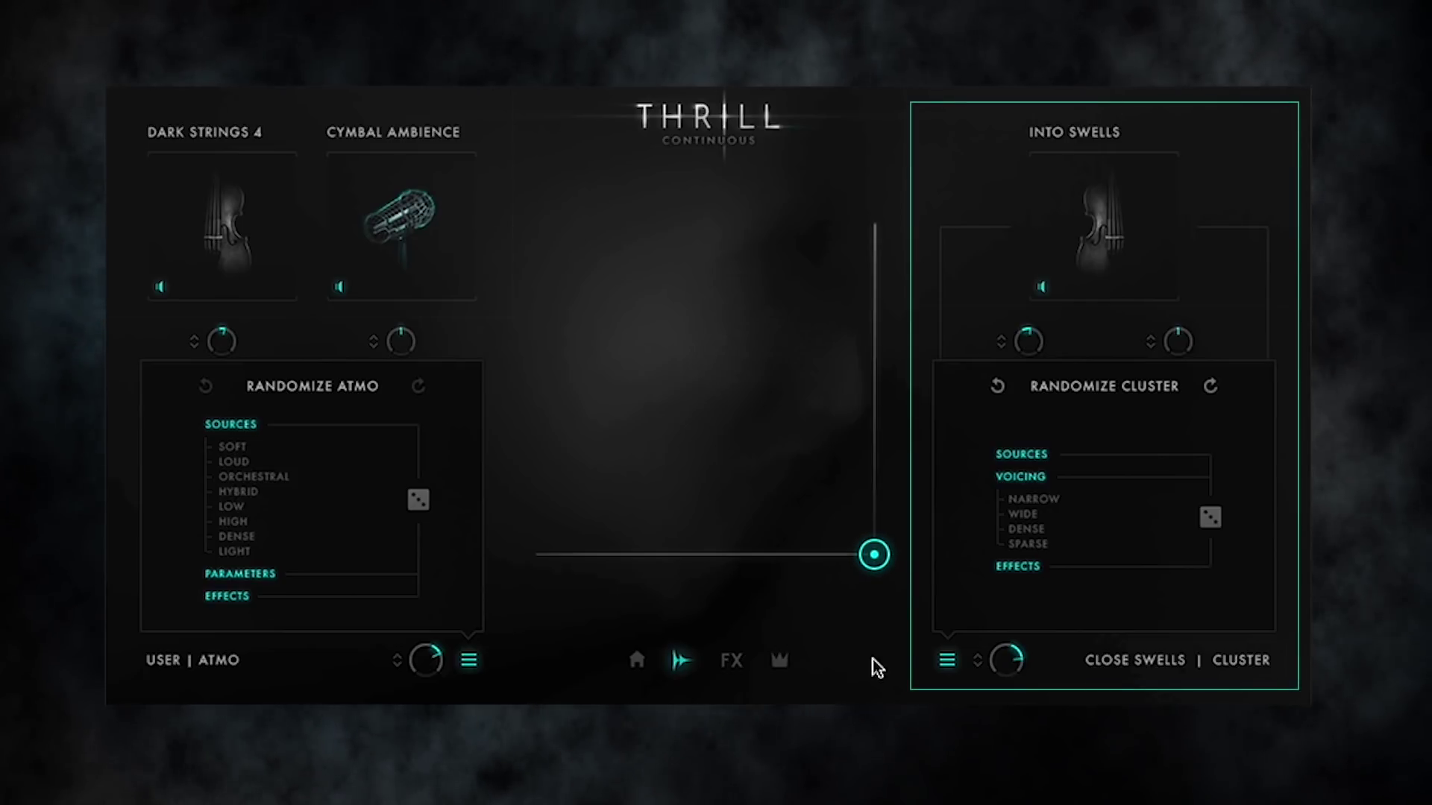
# Show the Cluster samples and Closely 3 voicing editor with the Randomize Cluster panel
pyautogui.click(946, 663)
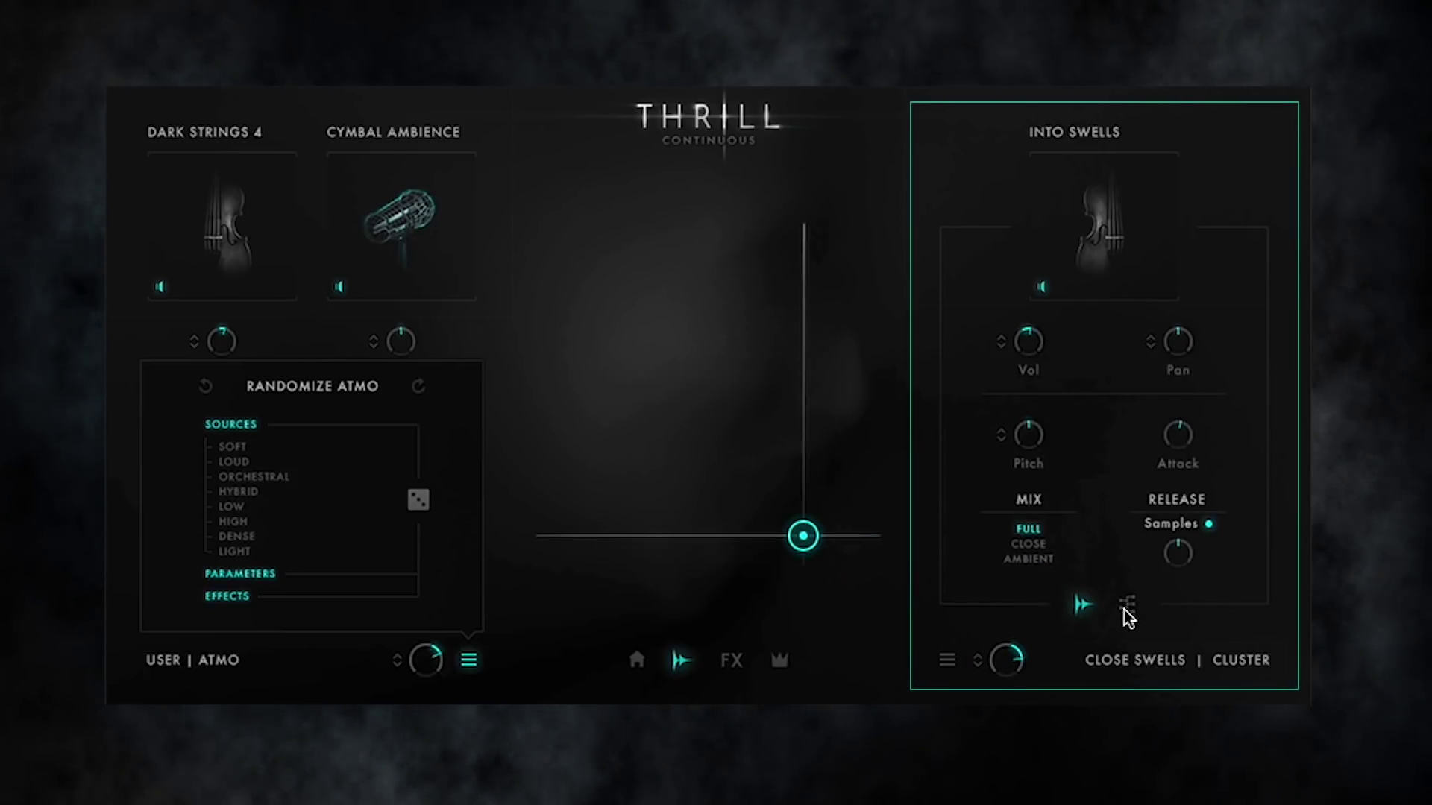
pyautogui.click(1126, 605)
pyautogui.click(938, 660)
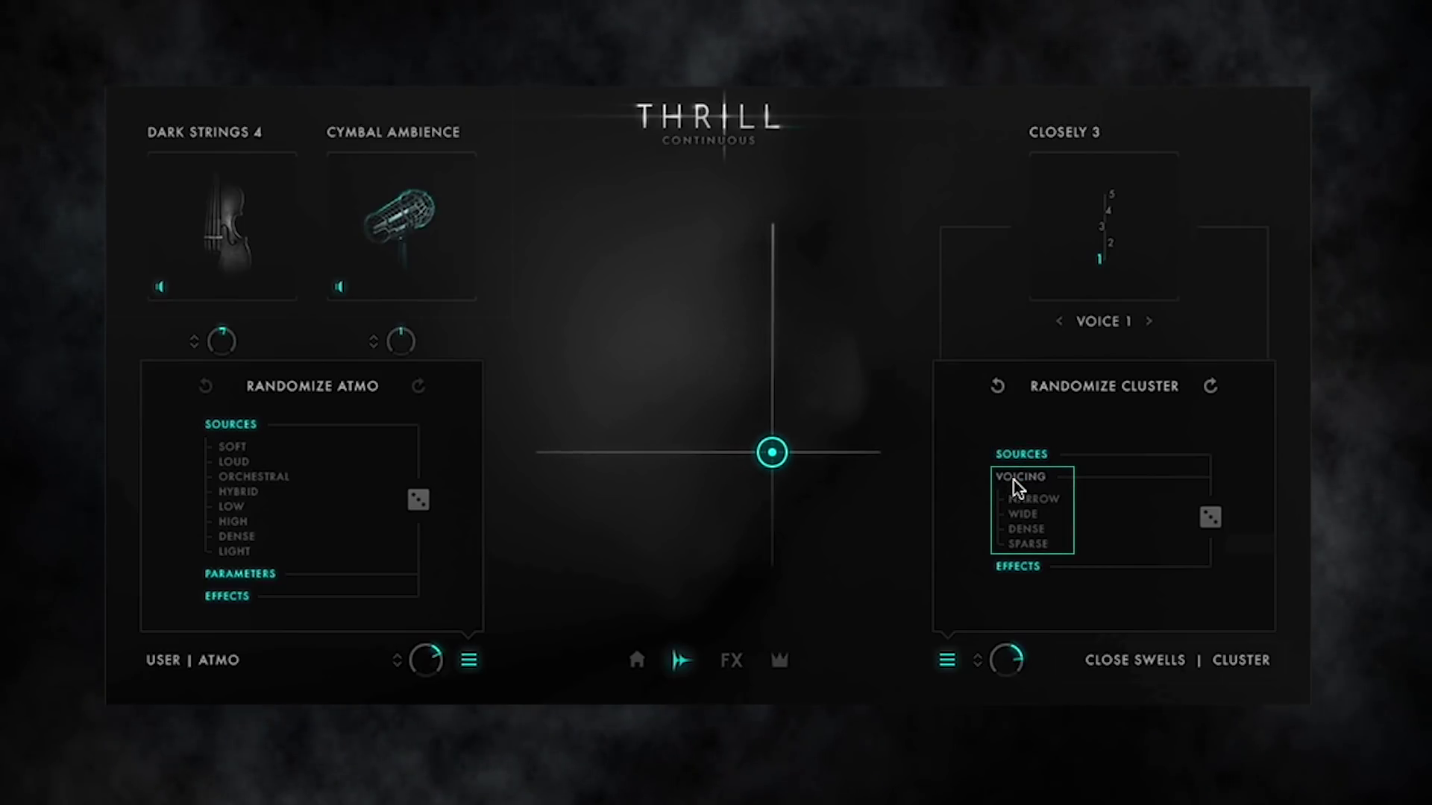
# Enable NARROW, WIDE, DENSE and SPARSE voicings and randomize Cluster to Quarter Spread 2
pyautogui.click(1053, 499)
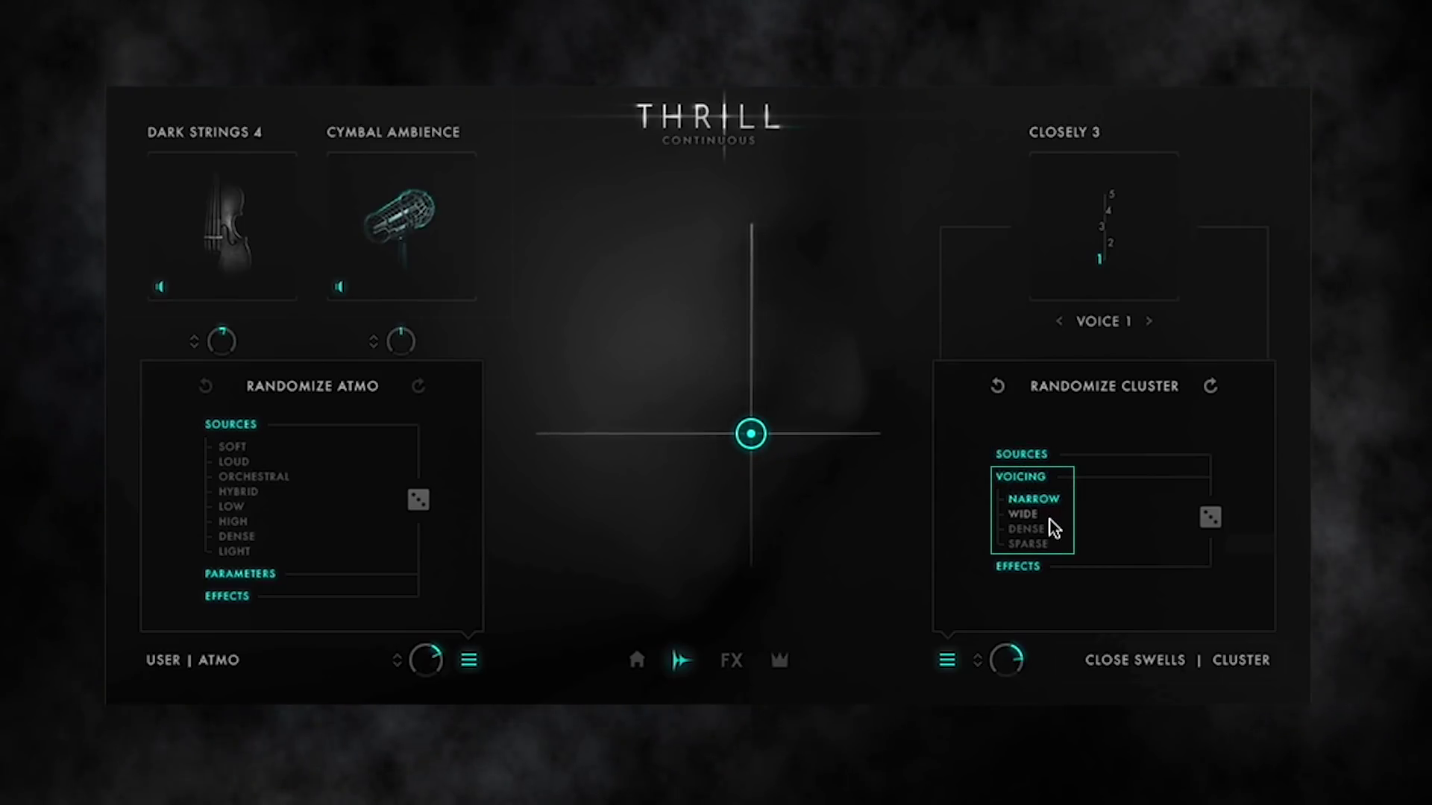
pyautogui.click(1042, 514)
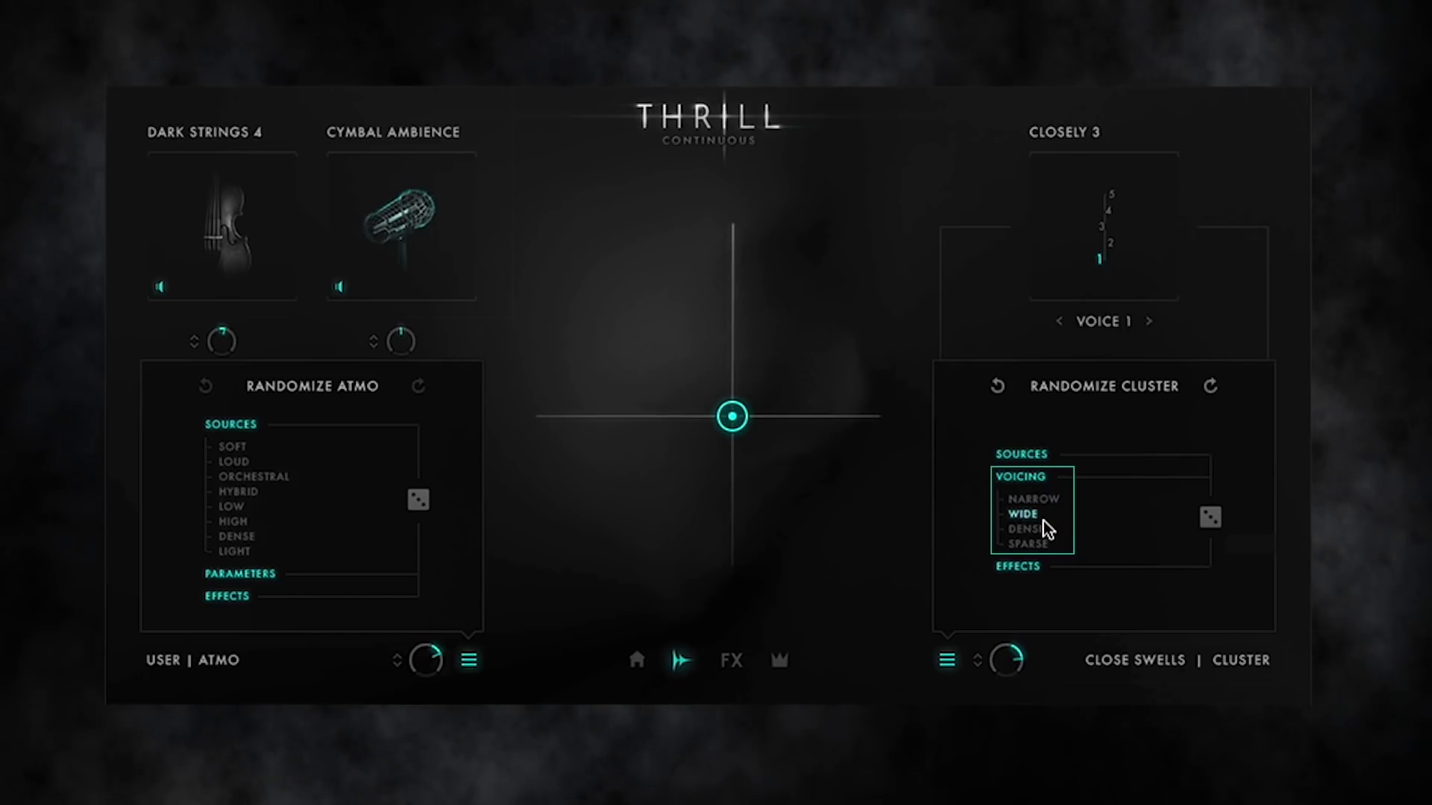
pyautogui.click(1053, 530)
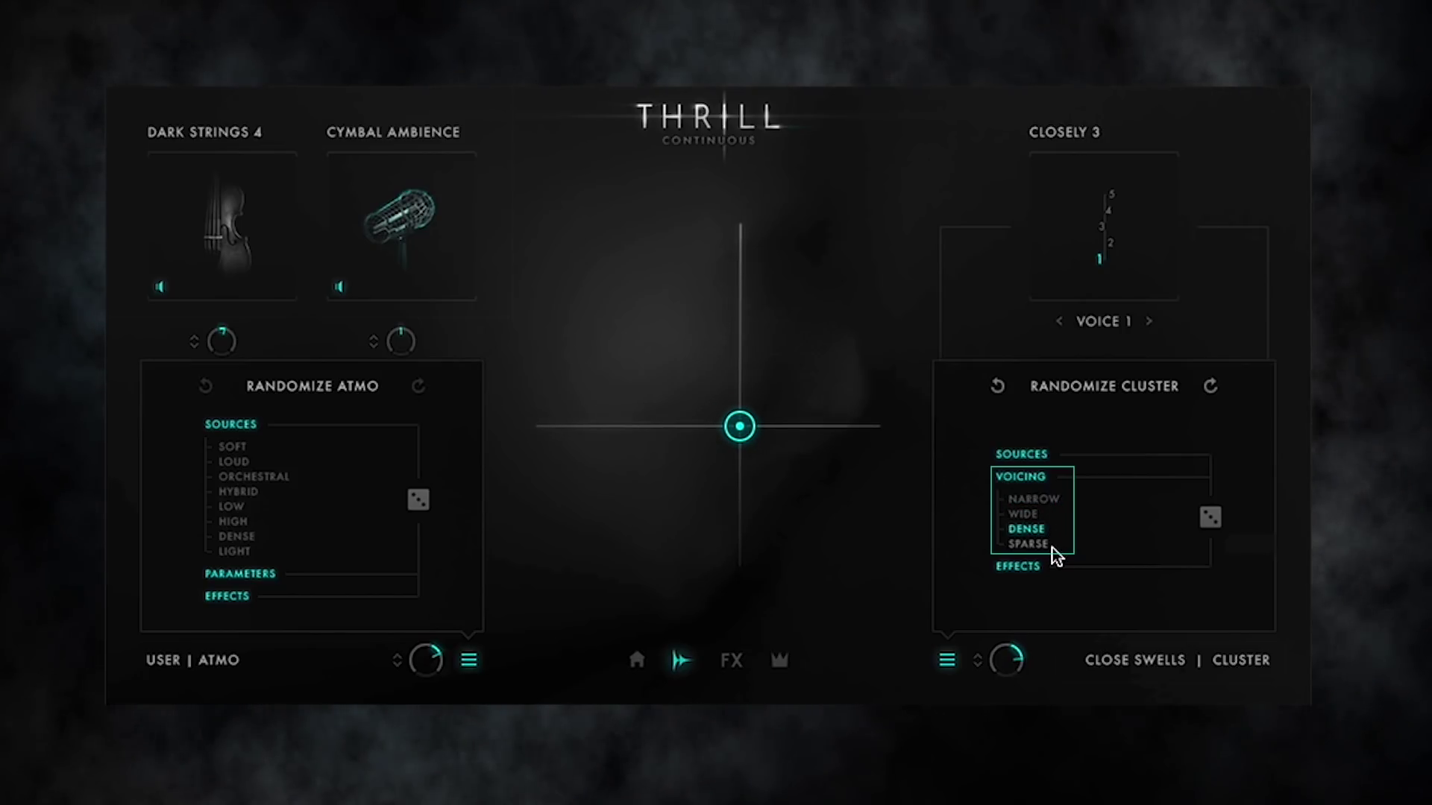
pyautogui.click(1048, 544)
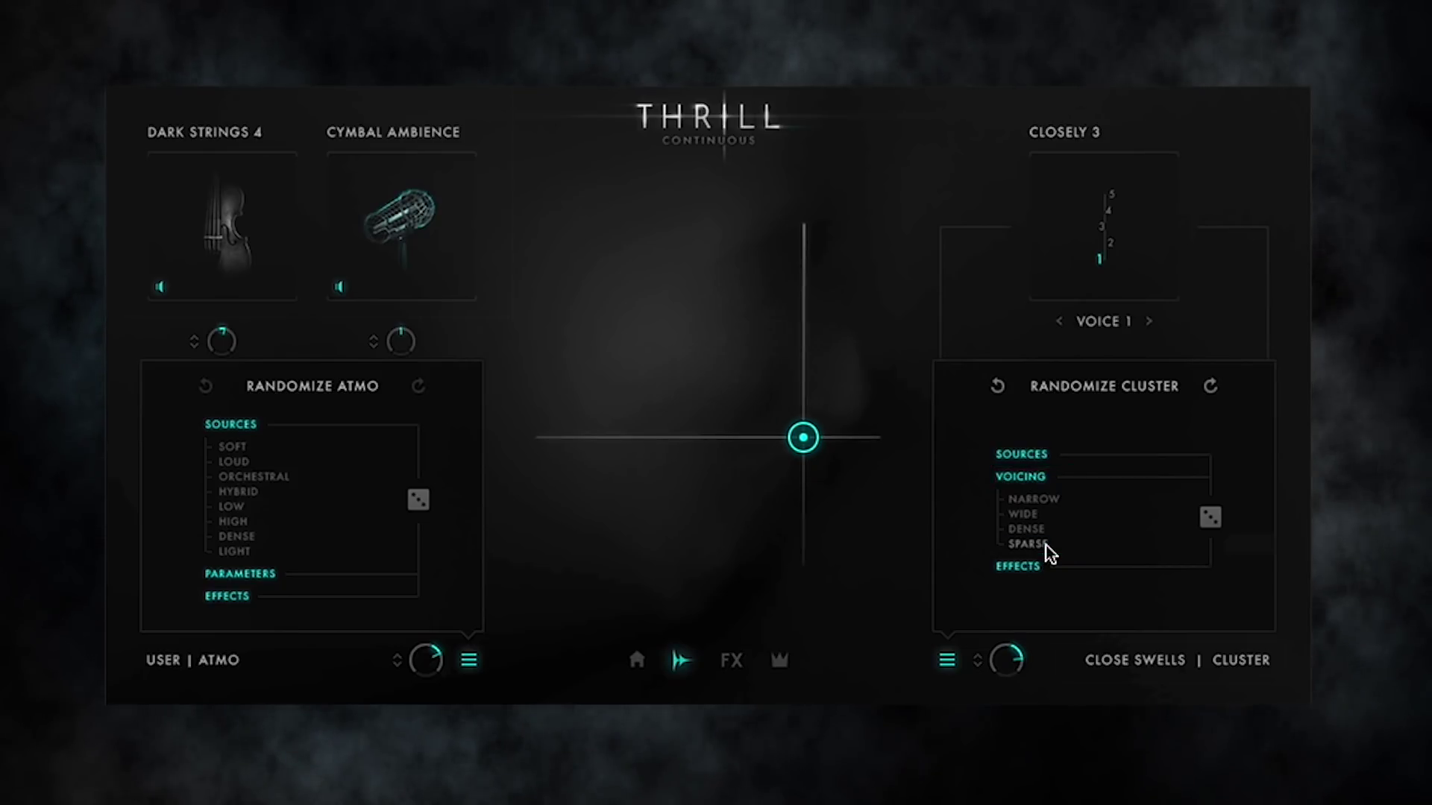
pyautogui.click(1208, 526)
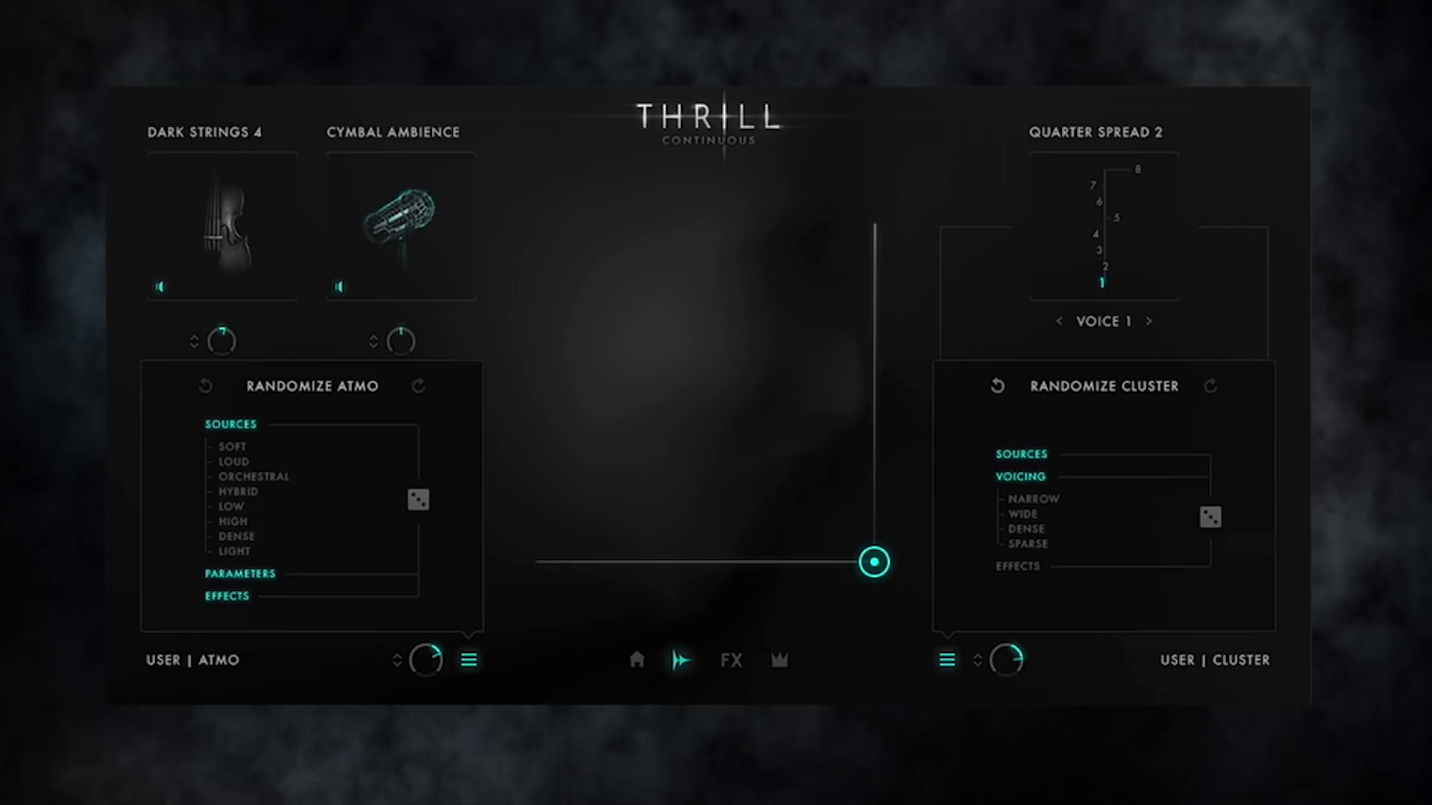
# Check the Cluster voice editor, Atmo mix controls and Cluster instrument view, then return Home
pyautogui.click(944, 663)
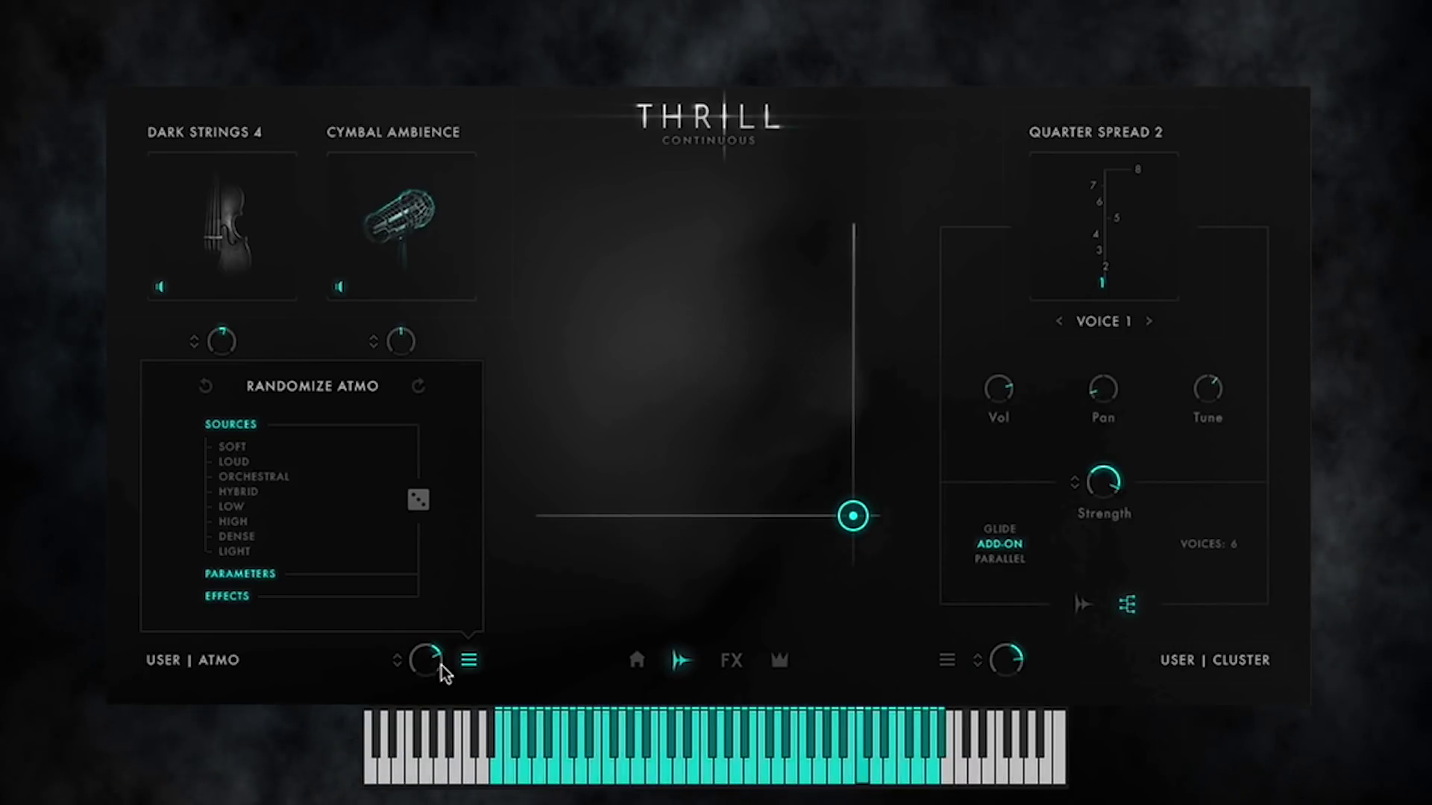
pyautogui.click(467, 662)
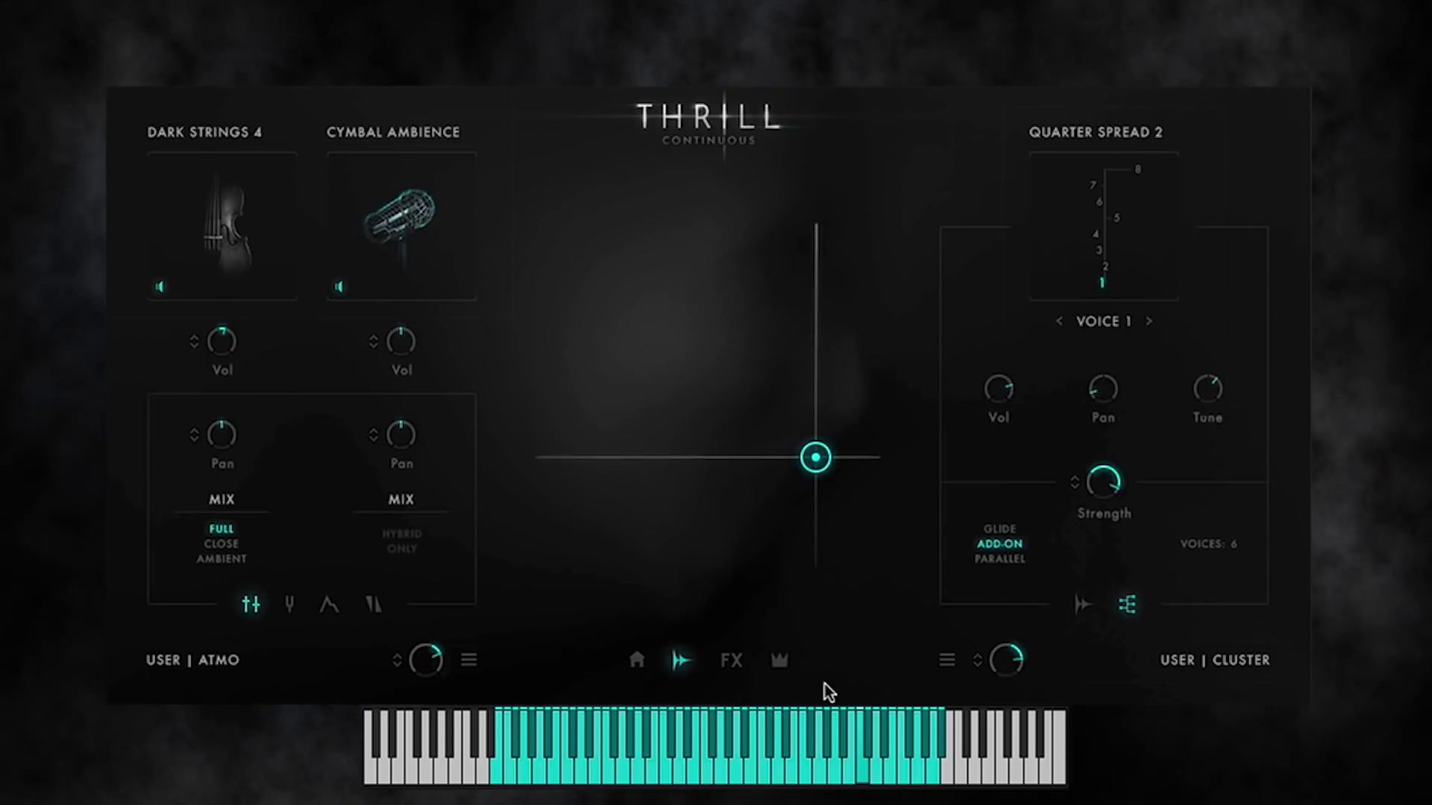
pyautogui.click(1076, 611)
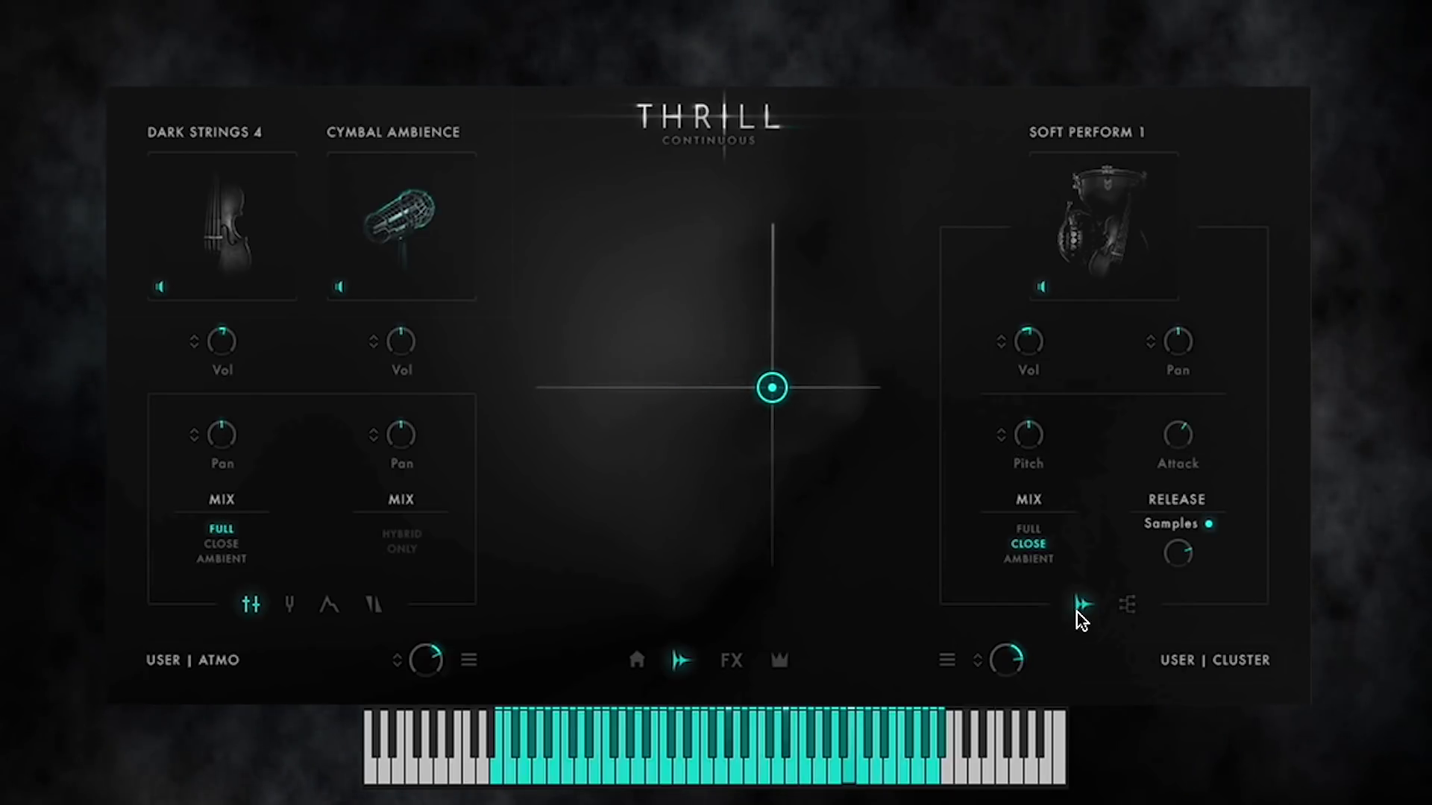
pyautogui.click(1121, 612)
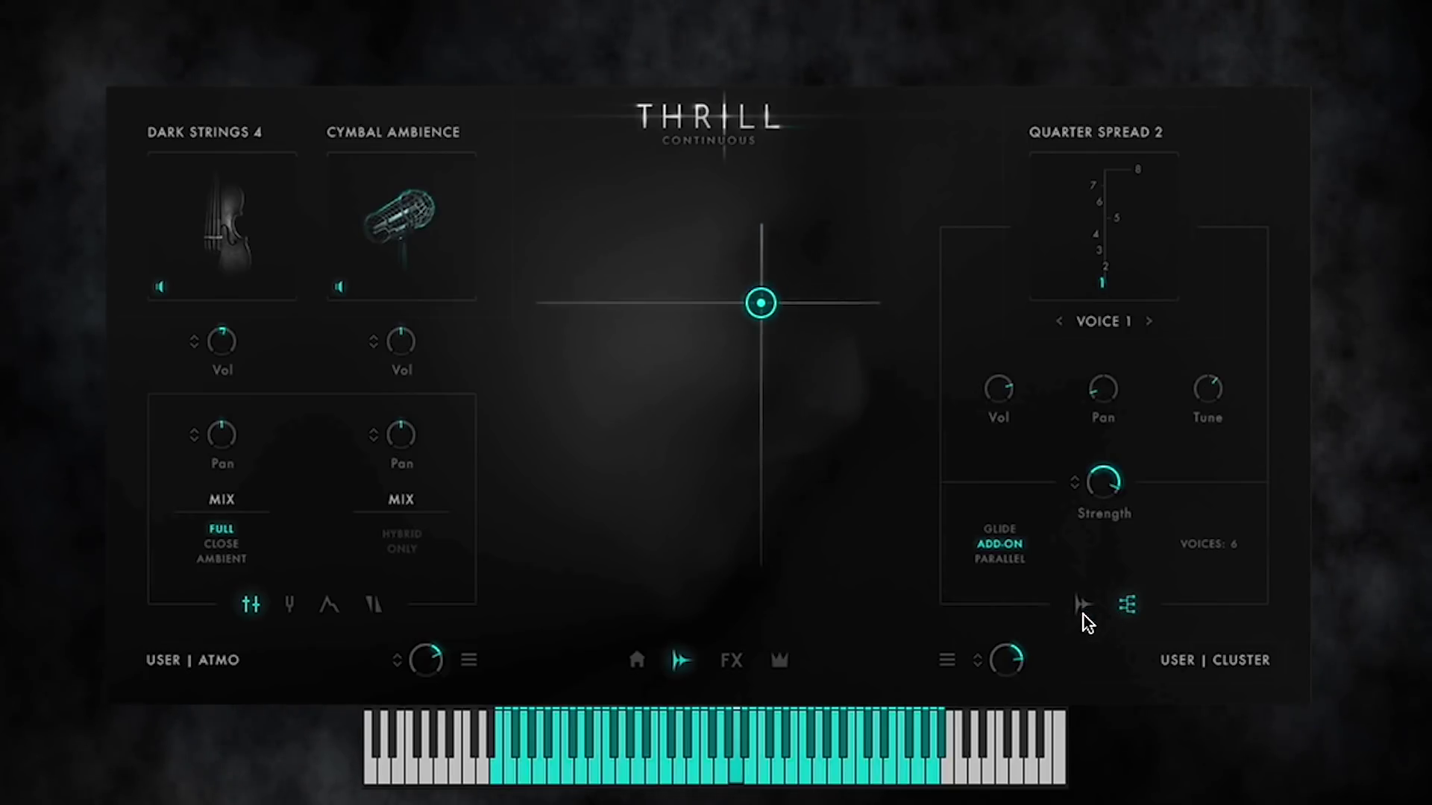
pyautogui.click(633, 669)
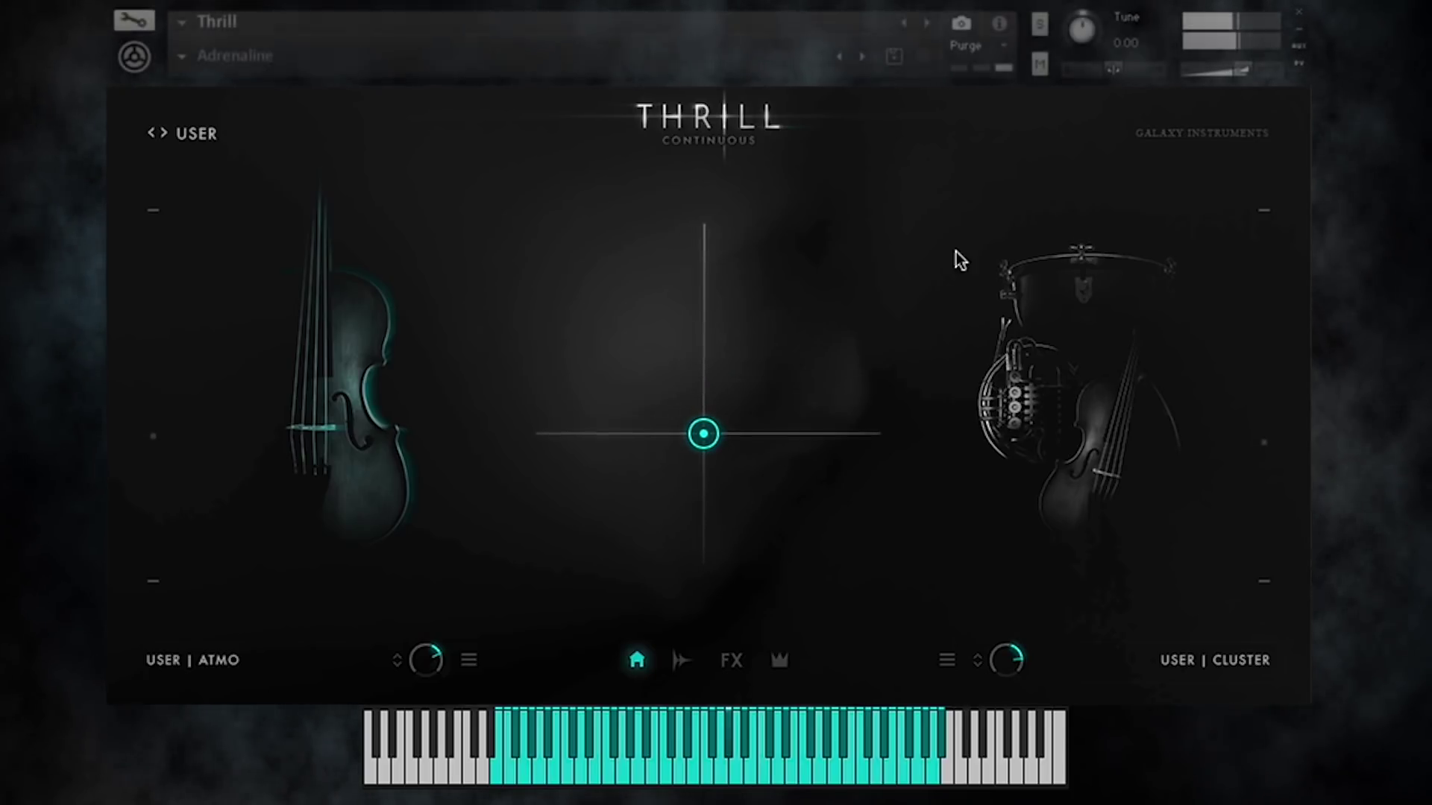
# Start saving a Kontakt snapshot and enter the name 'low clusters'
pyautogui.click(894, 57)
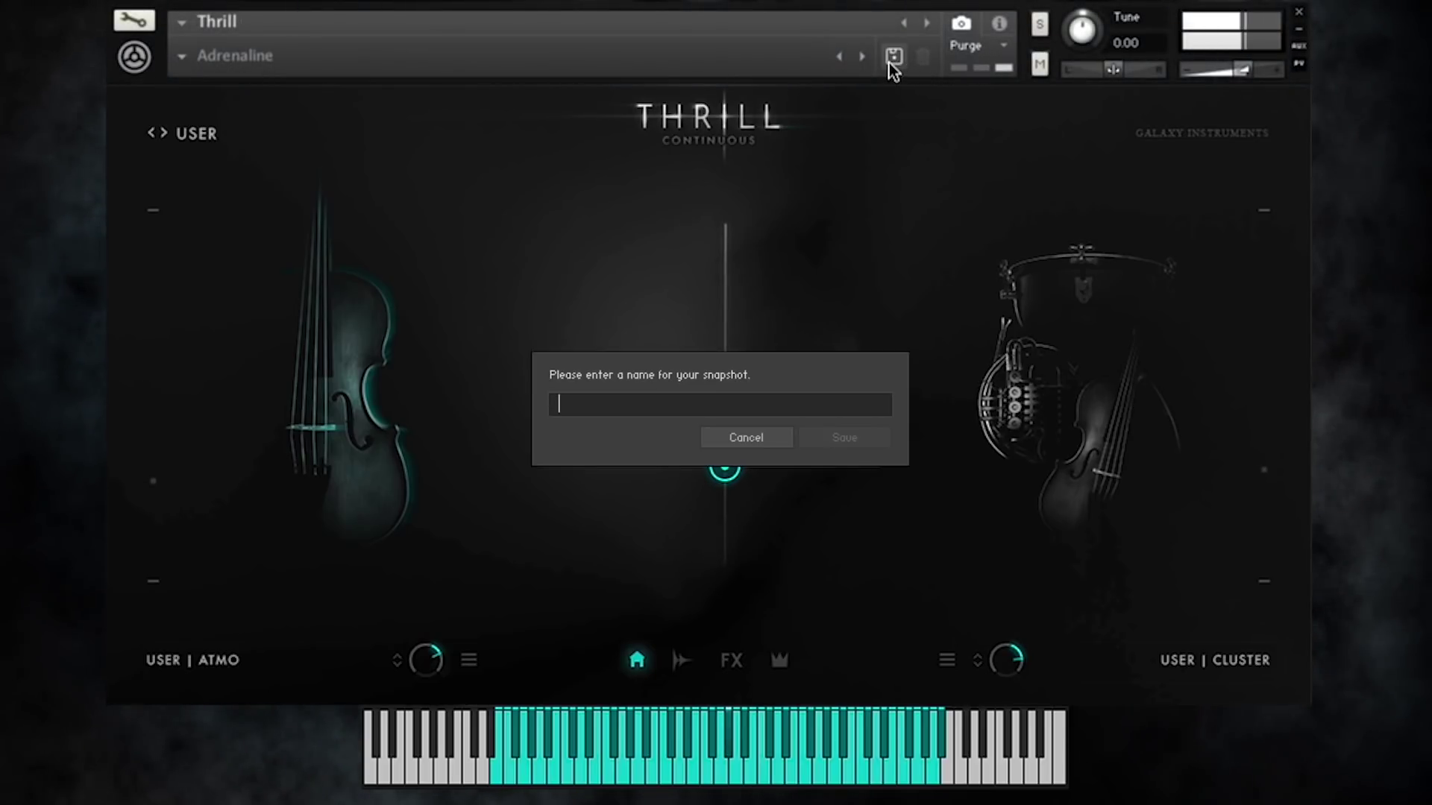
pyautogui.write('l')
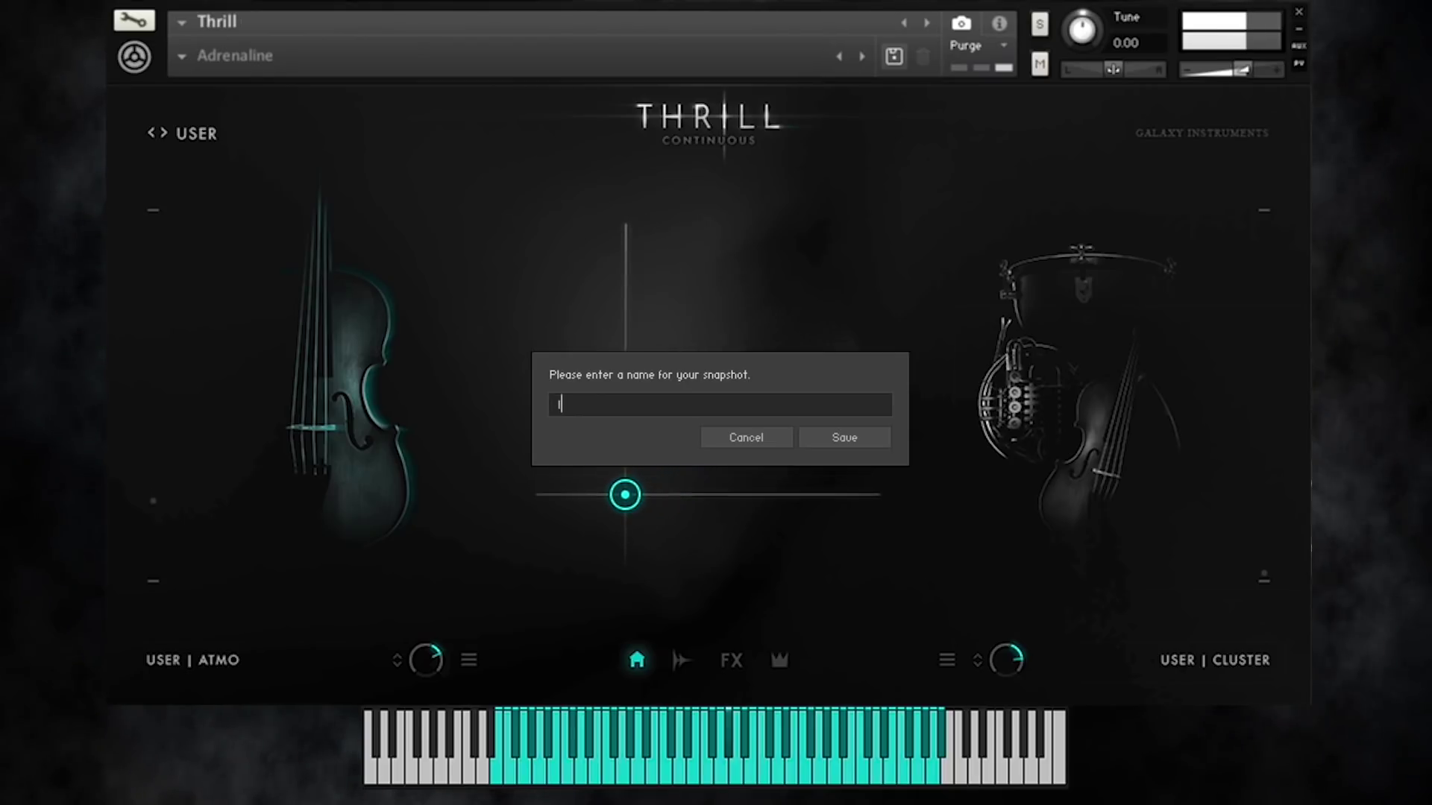
pyautogui.write('ow clusters')
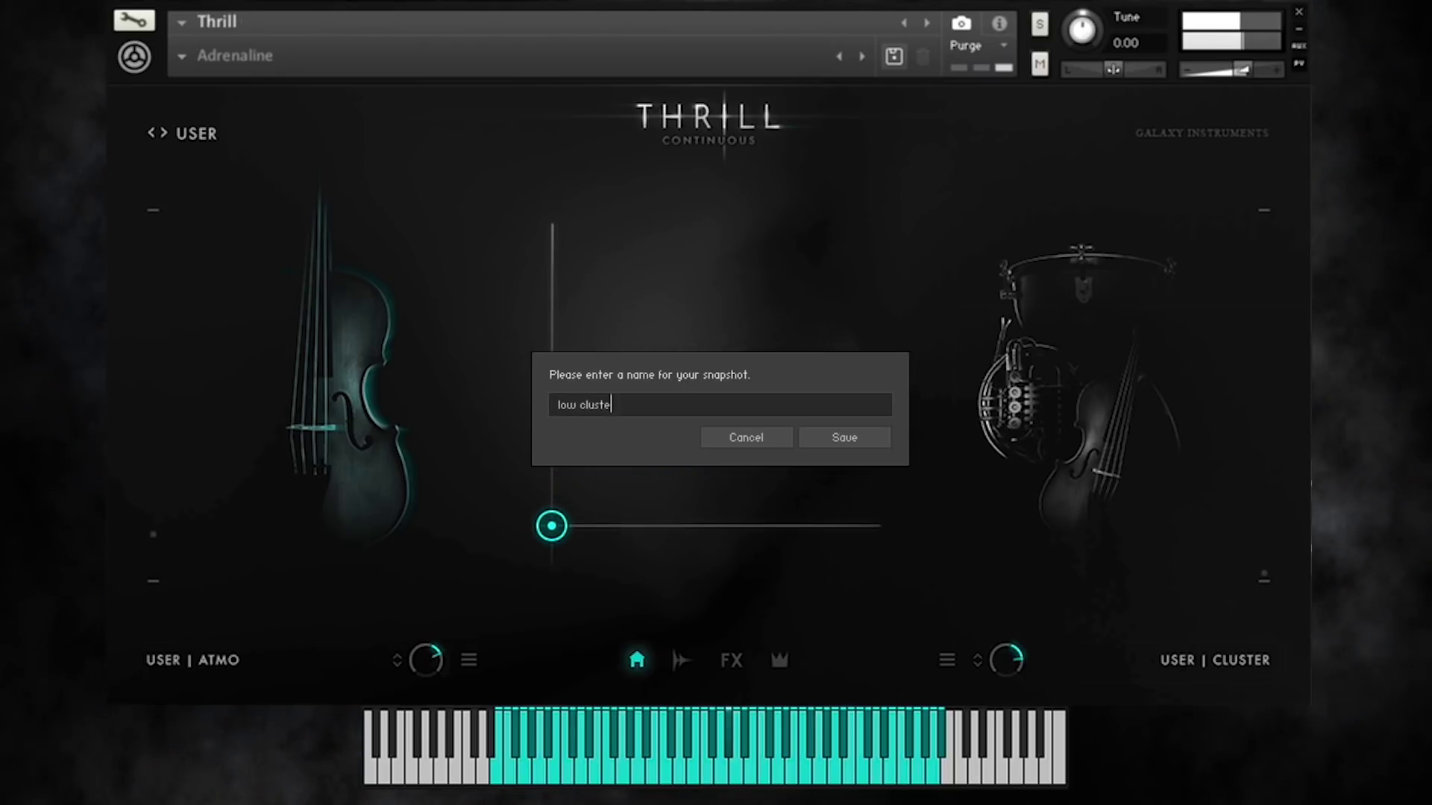